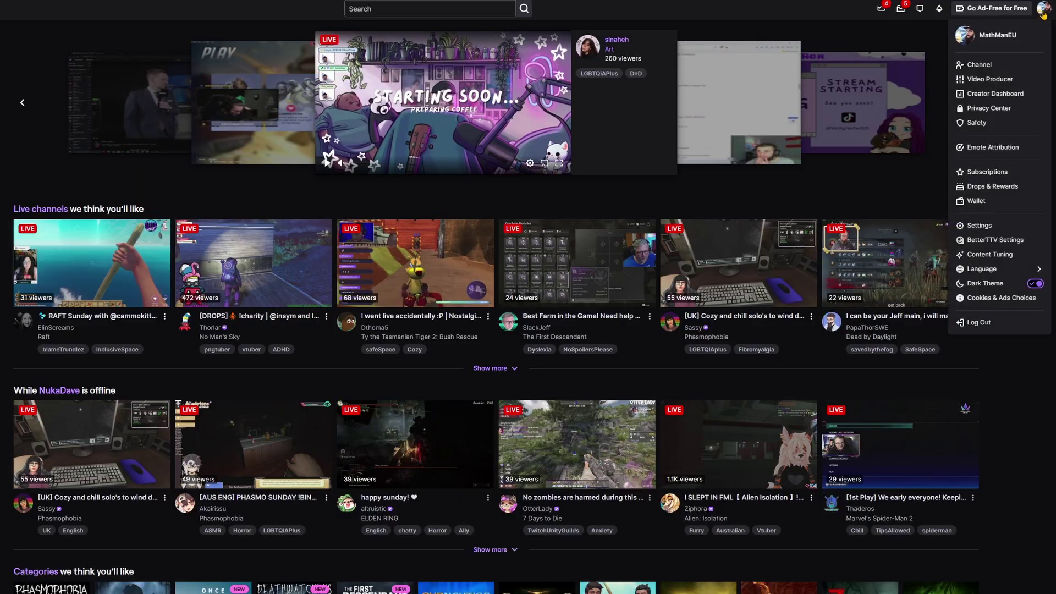
- In Twitch Stream Manager, add the Manage Goals quick action and open the goals dialog
left_click(990, 80)
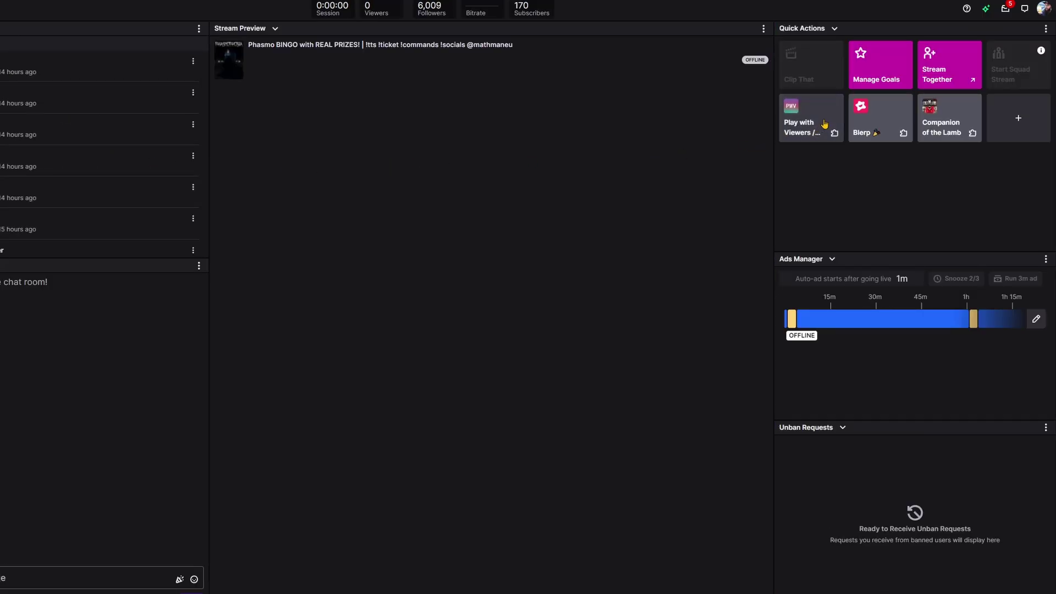
left_click(898, 65)
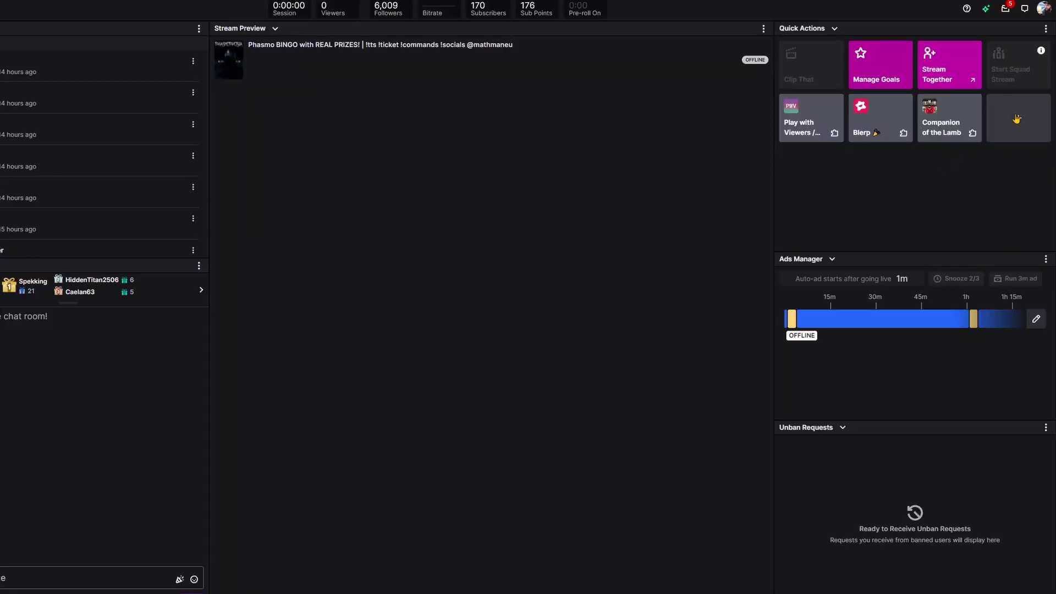
left_click(1018, 118)
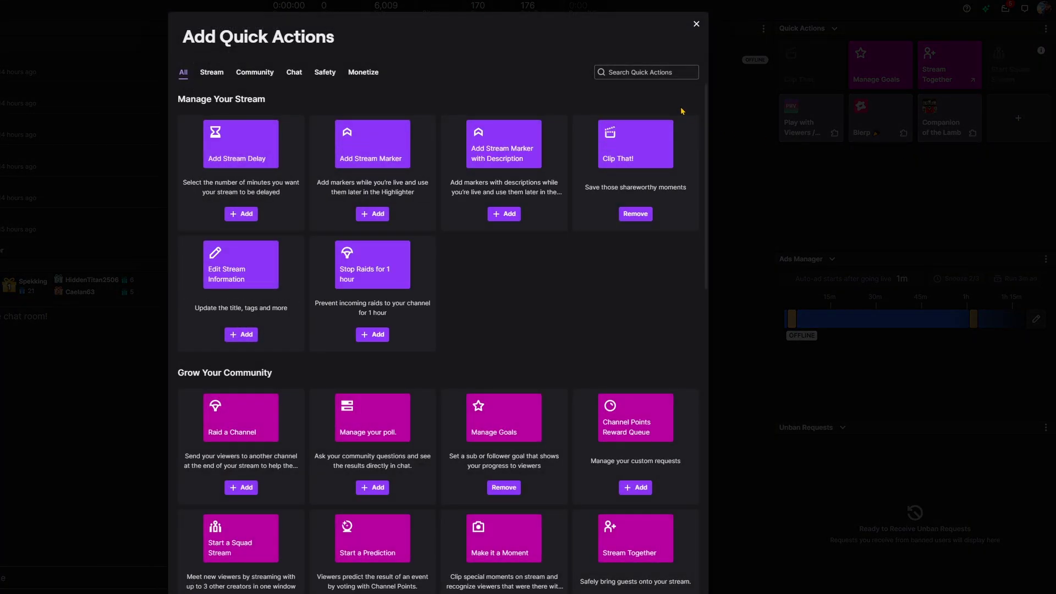
type("goal")
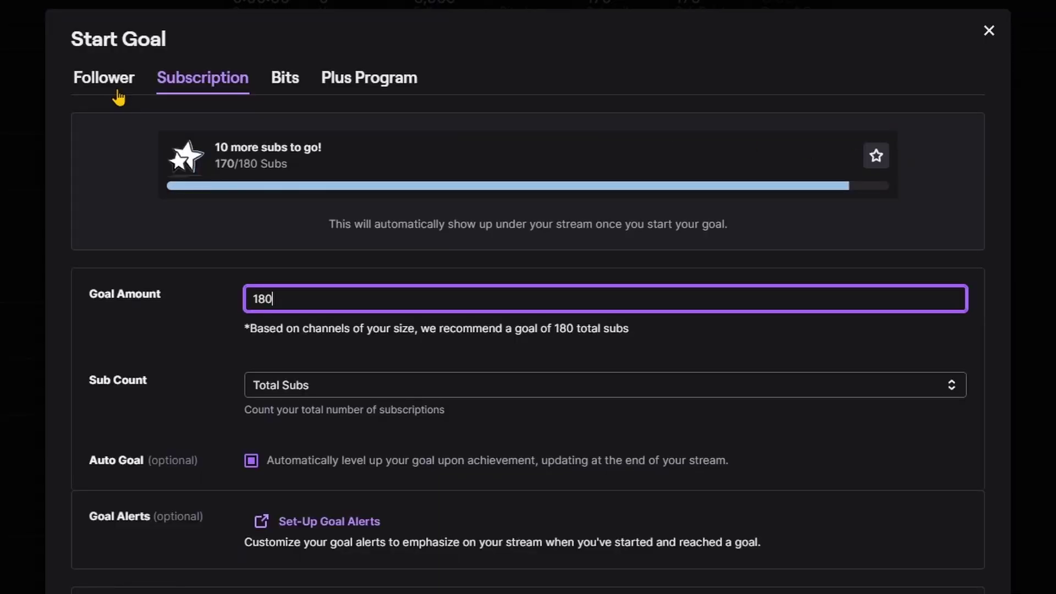
- Review the Follower, Subscription and Bits goal tabs, then show how Subscription goal subs are counted
left_click(117, 93)
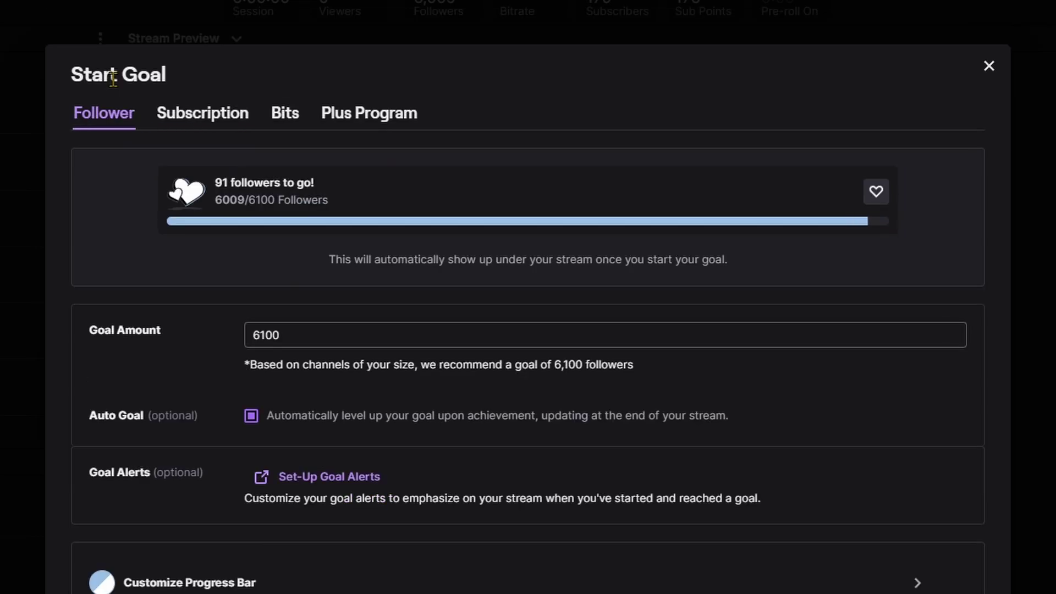
left_click(208, 112)
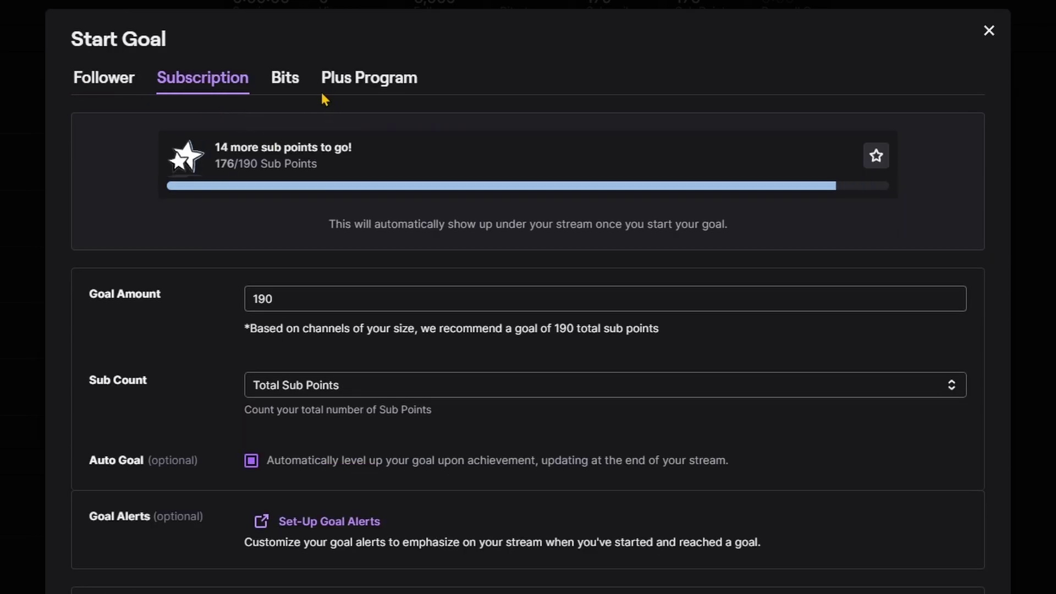
left_click(286, 80)
left_click(247, 154)
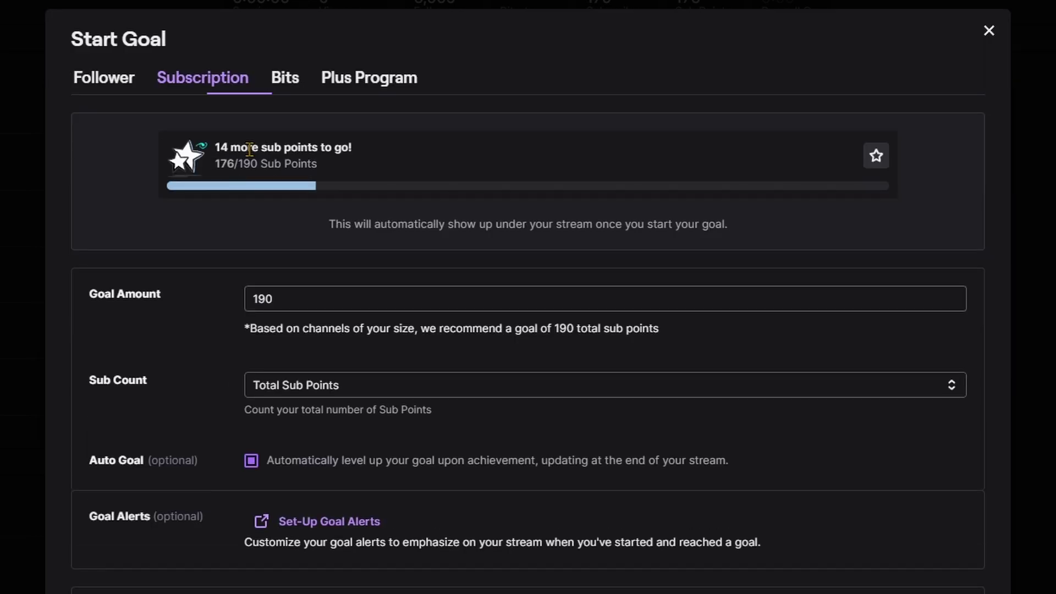
left_click(281, 385)
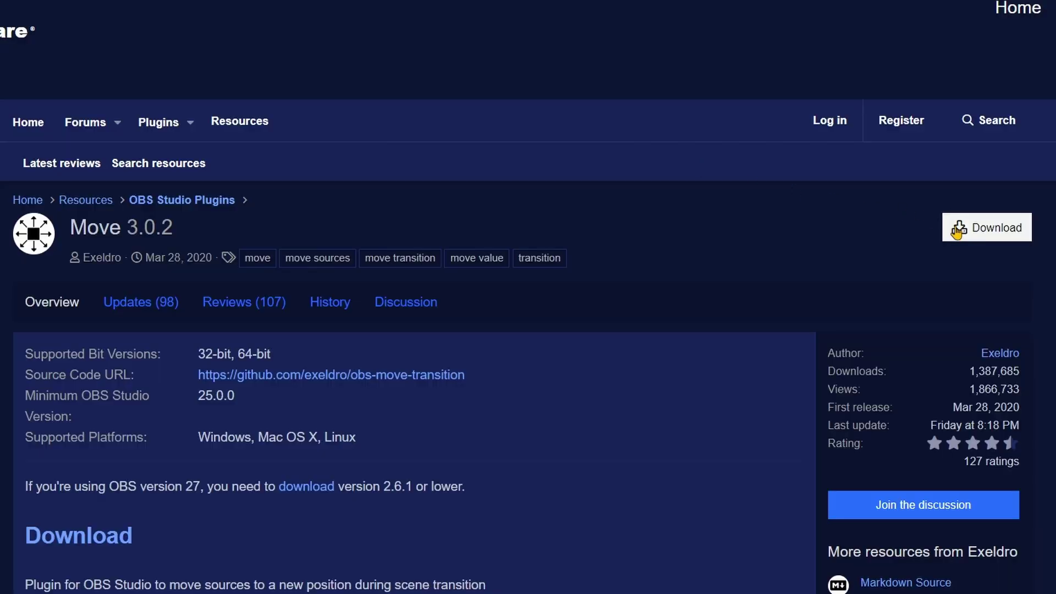
- Download the Move plugin's Windows zip, move-transition-3.0.2-windows.zip
left_click(957, 231)
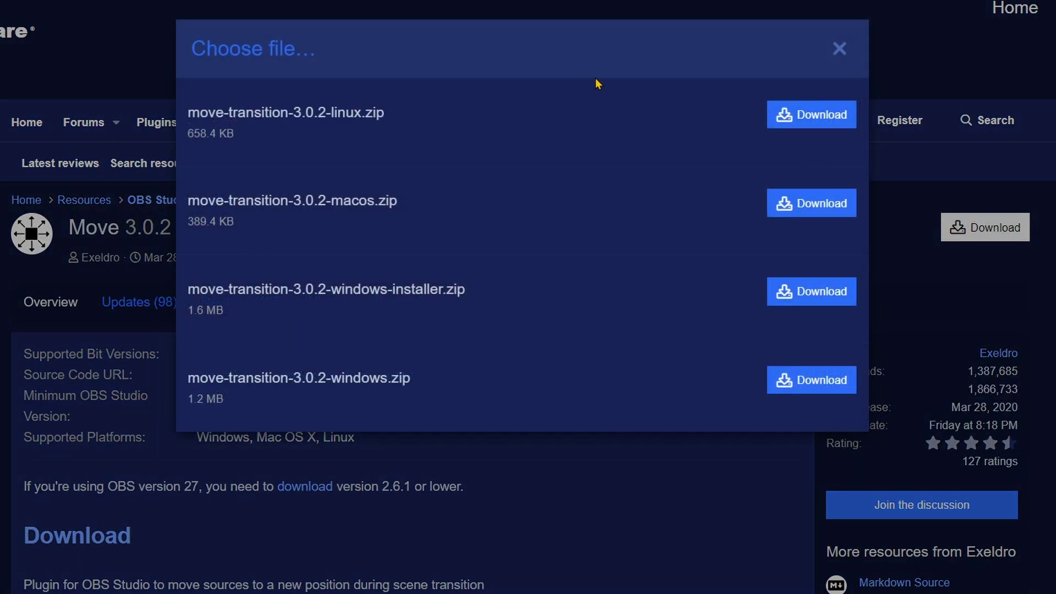
left_click(785, 385)
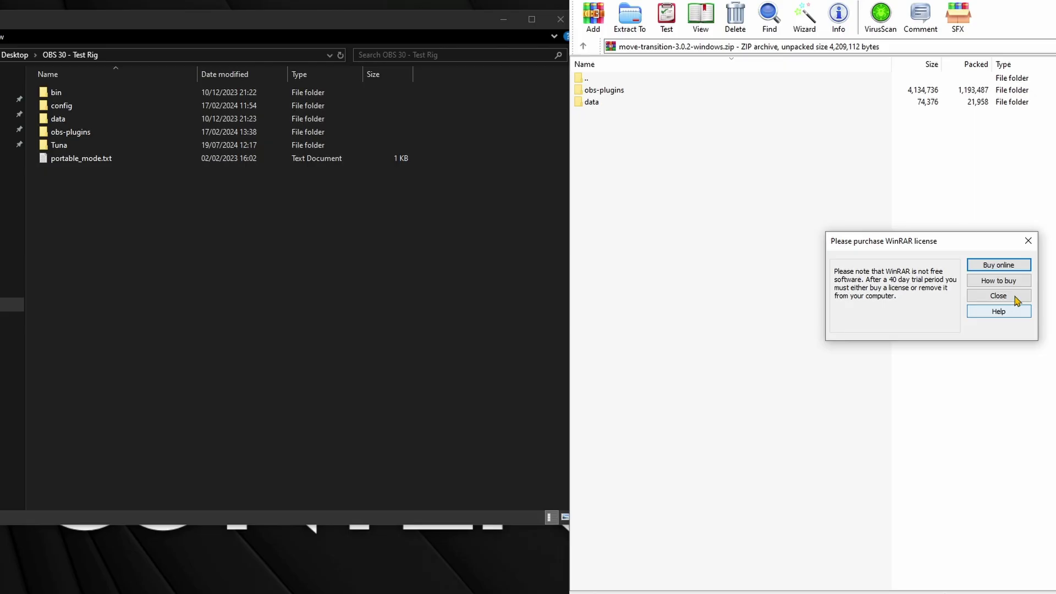
left_click(998, 294)
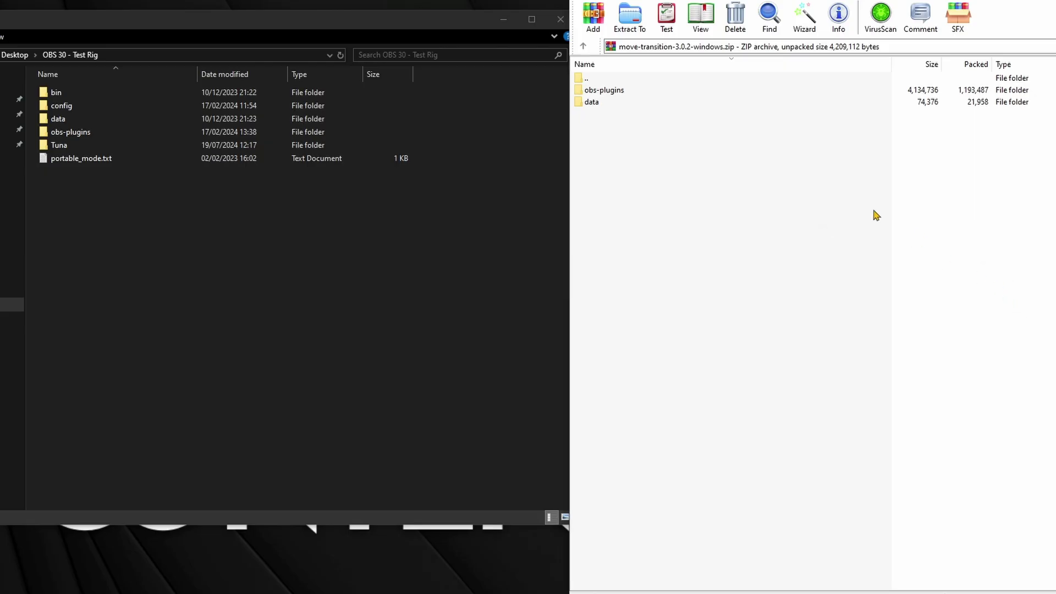
- Copy the zip's obs-plugins and data folders into the OBS folder, replacing existing files
left_click_drag(594, 122, 590, 95)
left_click_drag(175, 192, 157, 191)
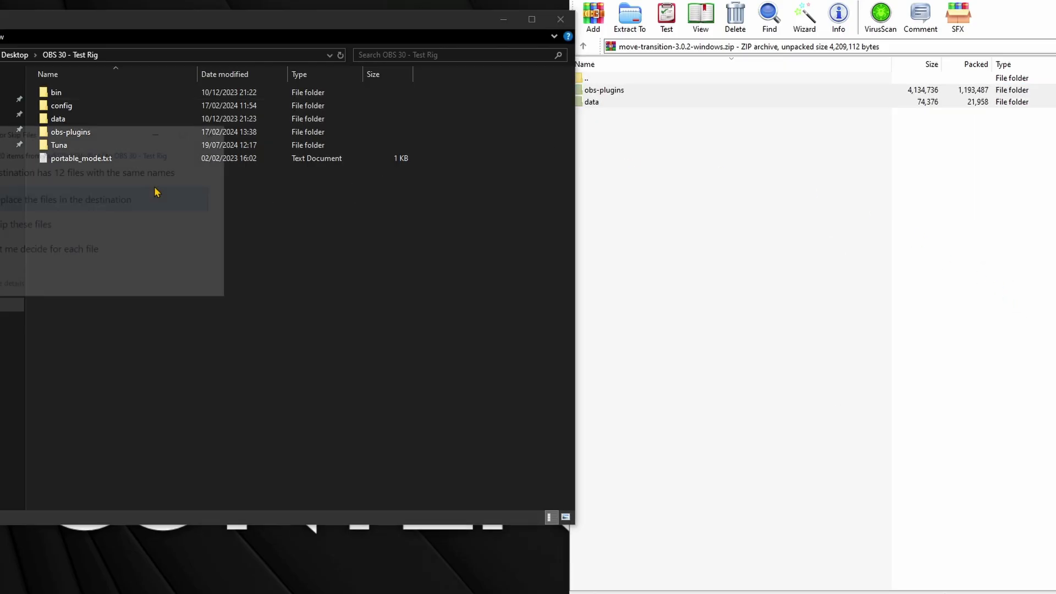
left_click(55, 194)
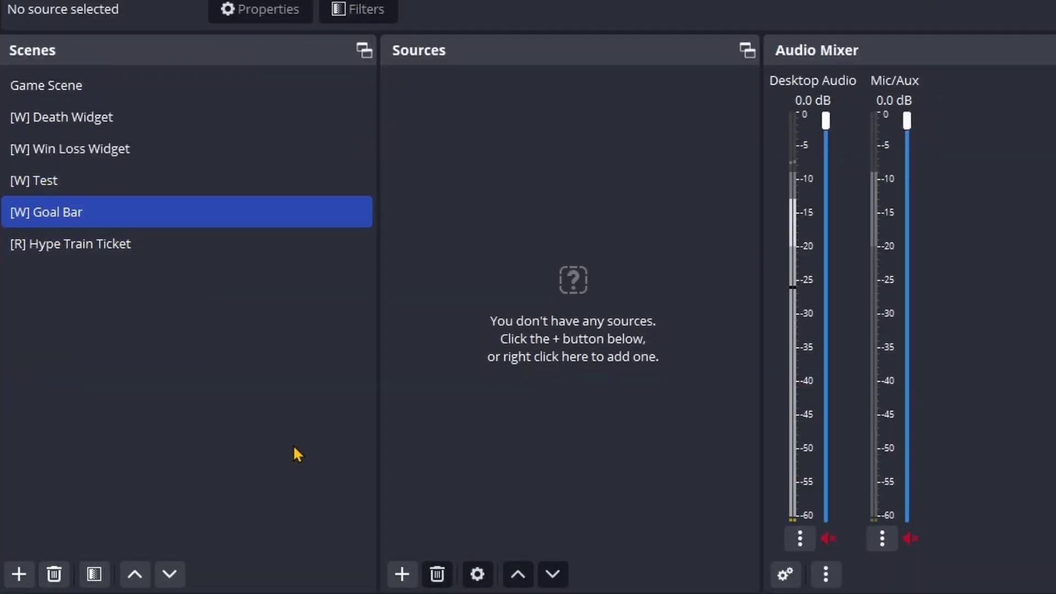
- Add a Gradient source named Goal Bar Top to the [W] Goal Bar scene
left_click(400, 572)
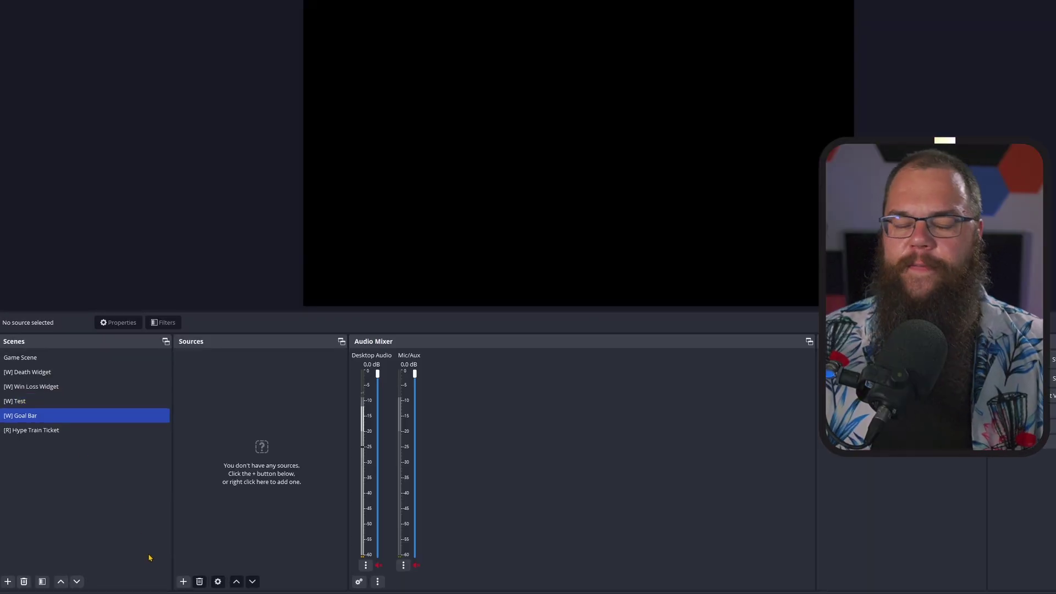
left_click(402, 574)
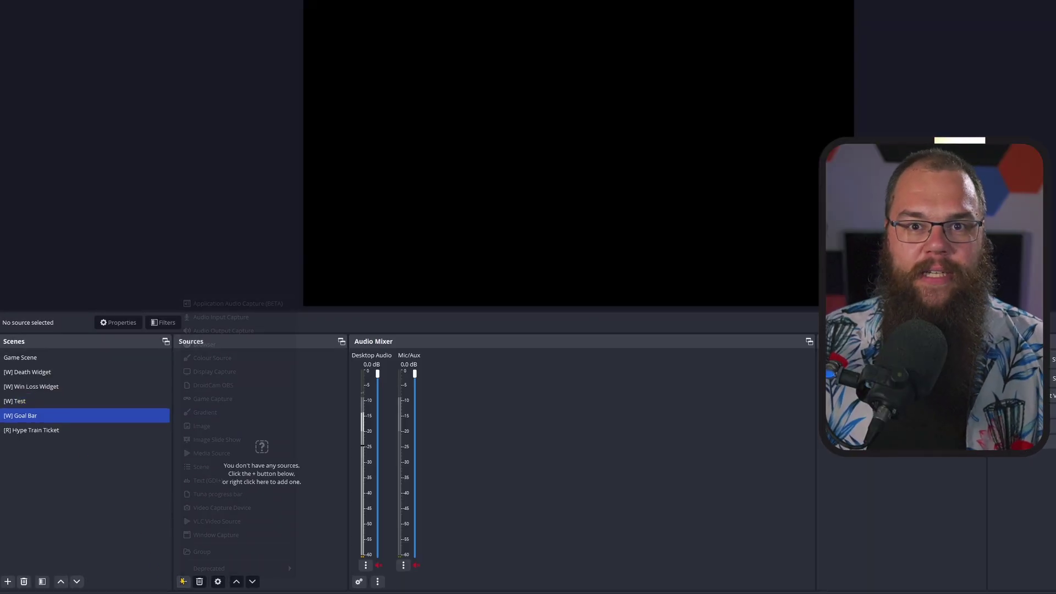
left_click(223, 413)
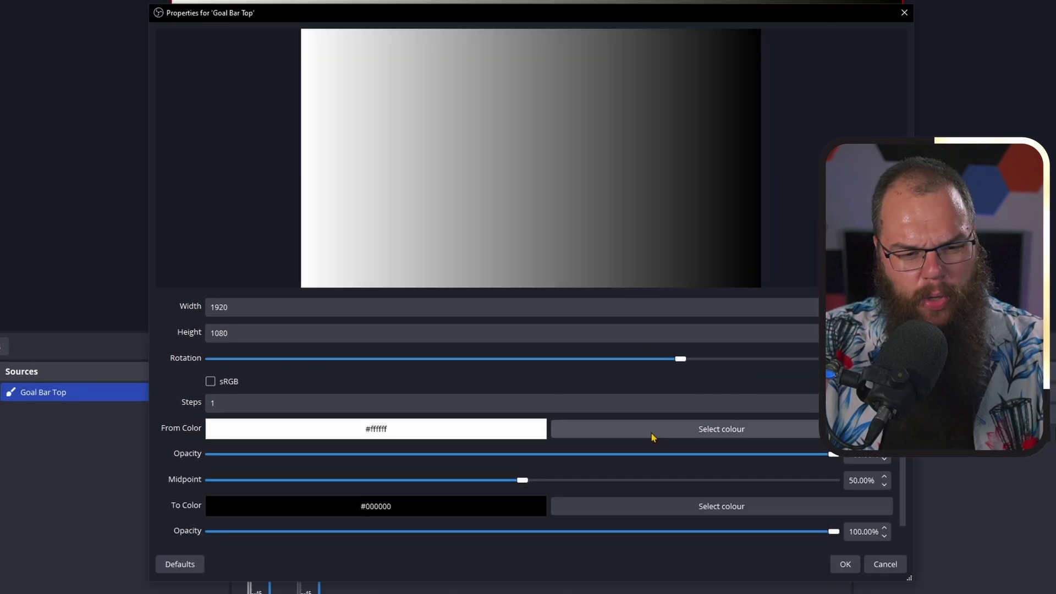
- Set the gradient to fade from #ff6600 to #ff8800 orange and accept the settings
left_click(653, 437)
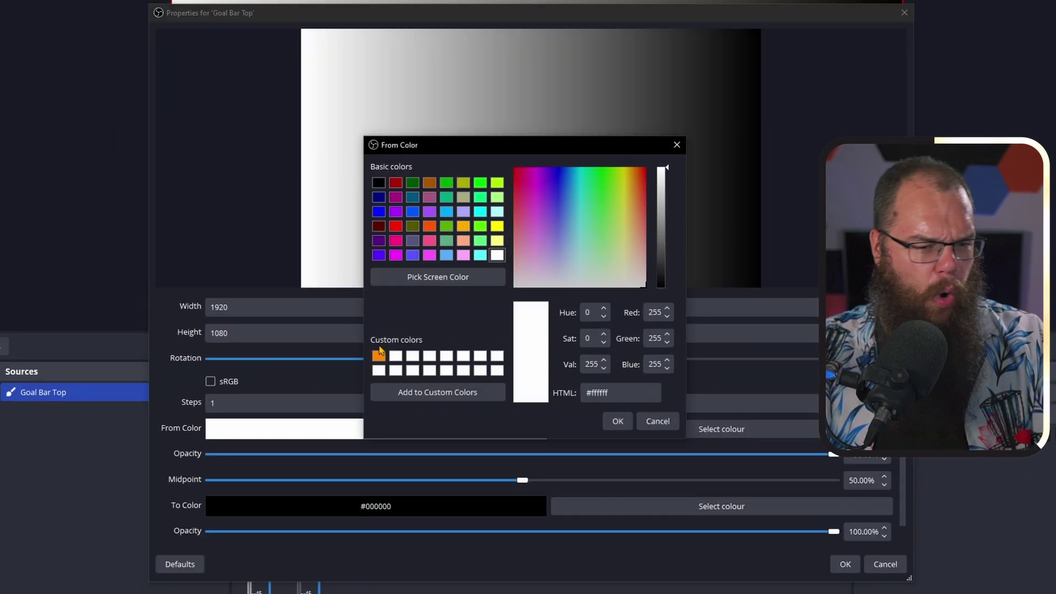
left_click(618, 420)
left_click(632, 502)
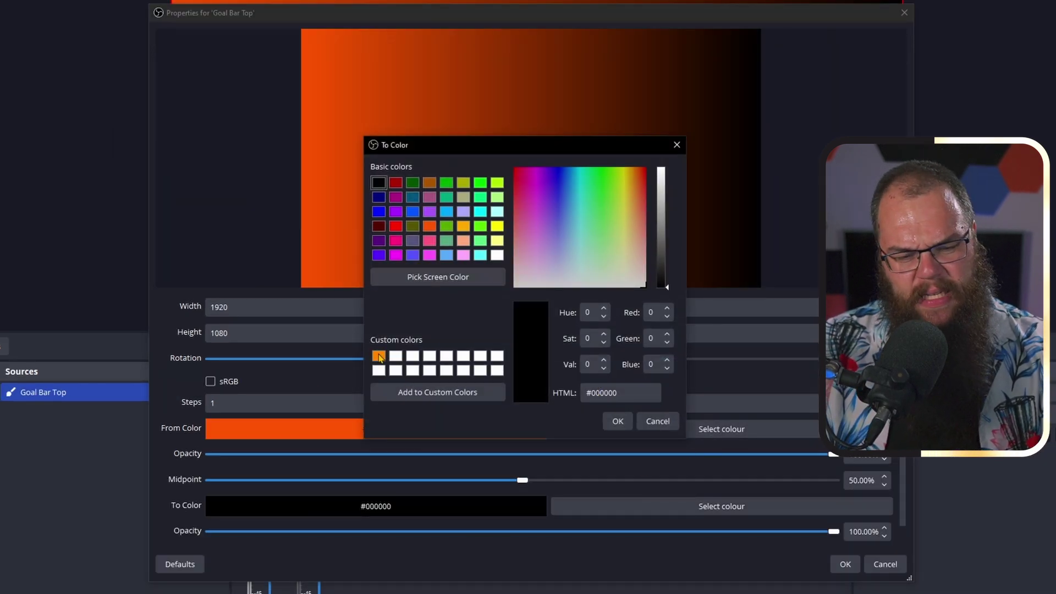
left_click(379, 356)
left_click(618, 421)
left_click(637, 432)
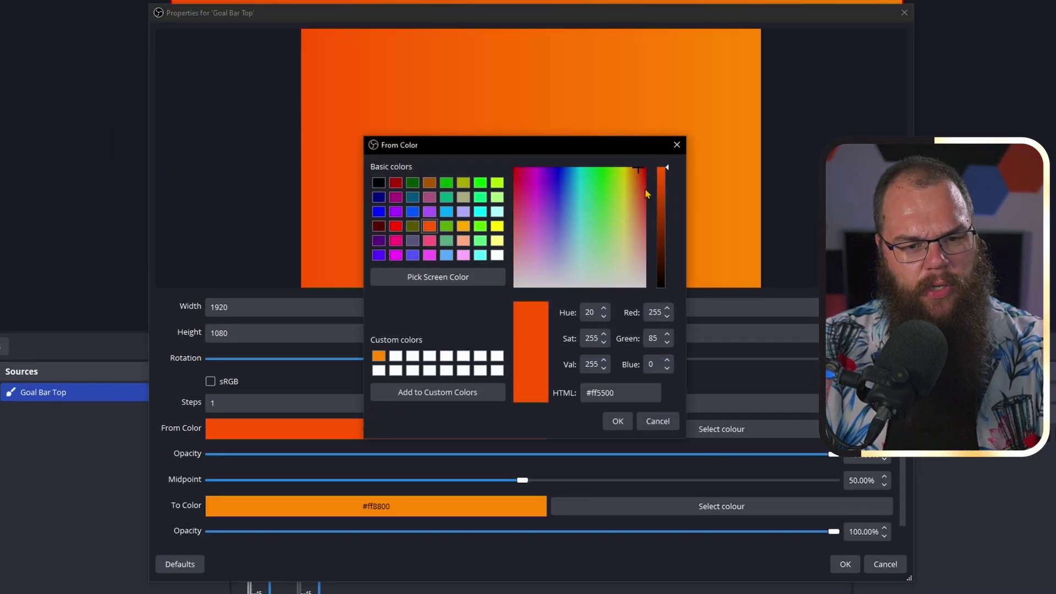
left_click(618, 421)
left_click(750, 542)
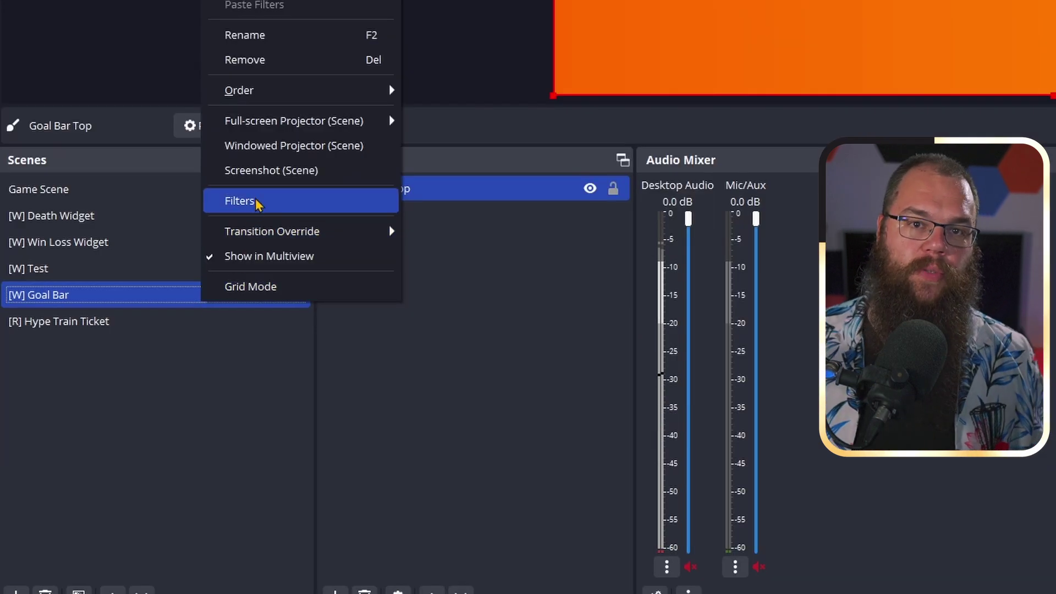
- Add a Shape Advanced Mask filter to the [W] Goal Bar scene with width 1920 and height 400
left_click(17, 393)
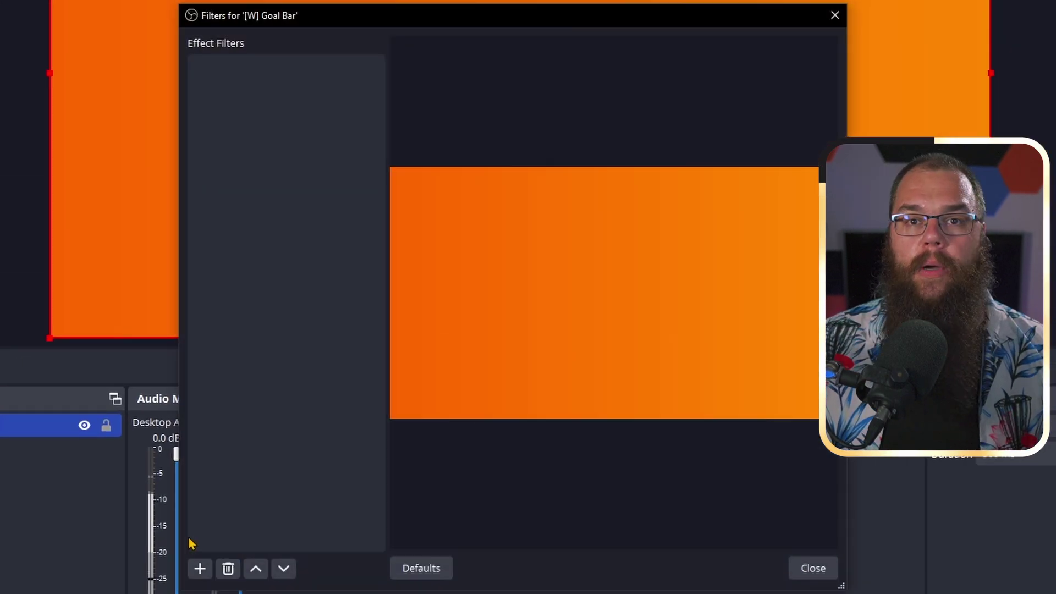
left_click(239, 65)
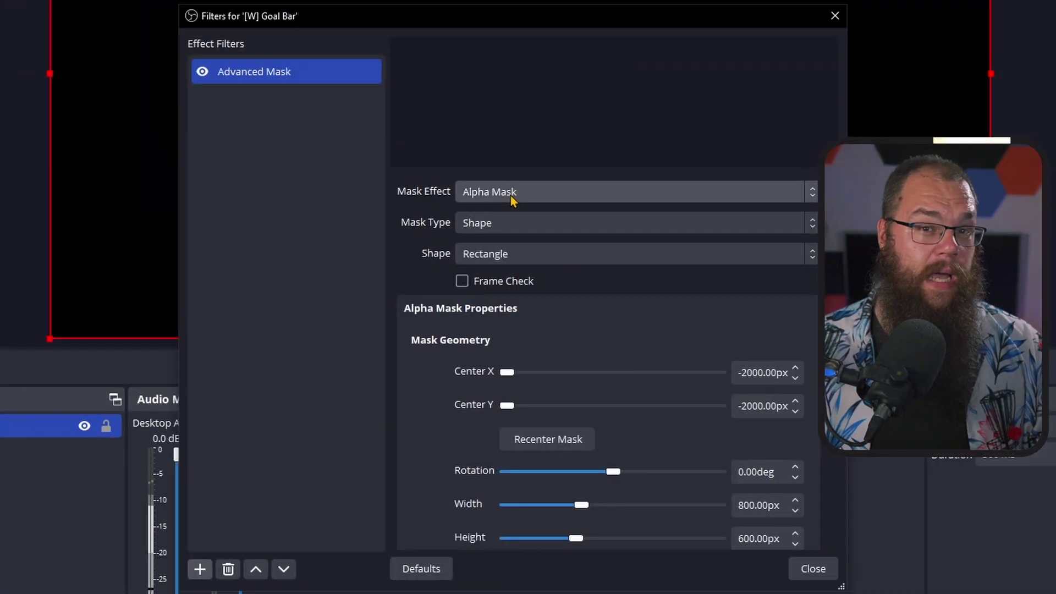
left_click(520, 227)
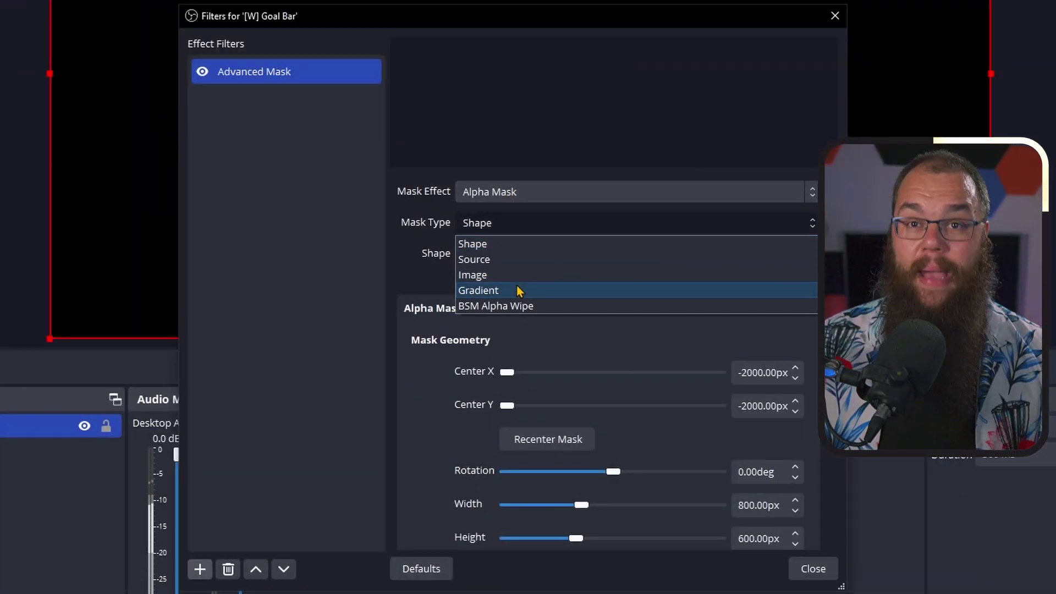
left_click(537, 331)
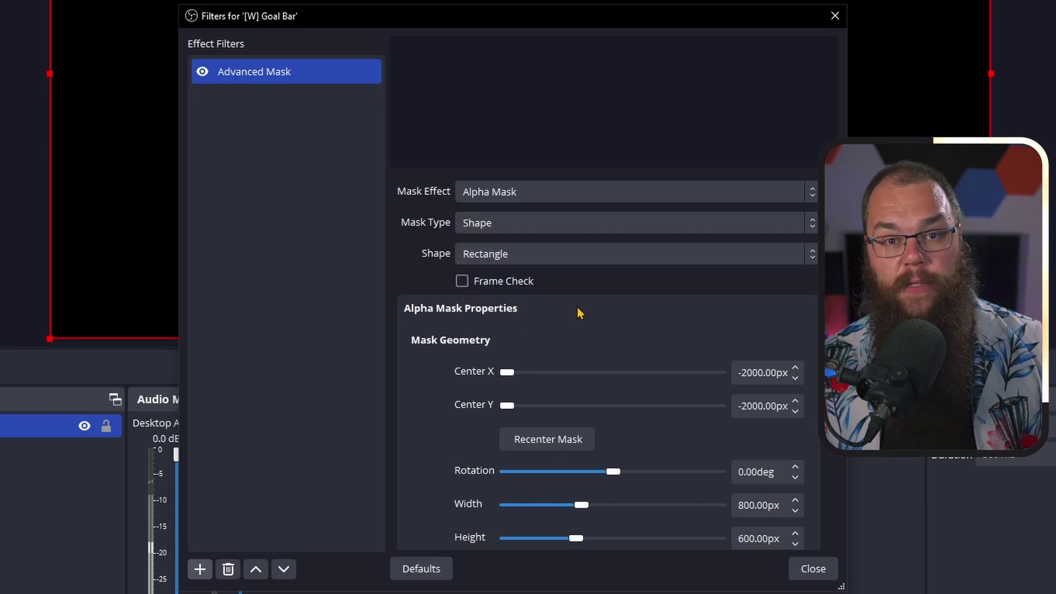
scroll(605, 357, "down", 5)
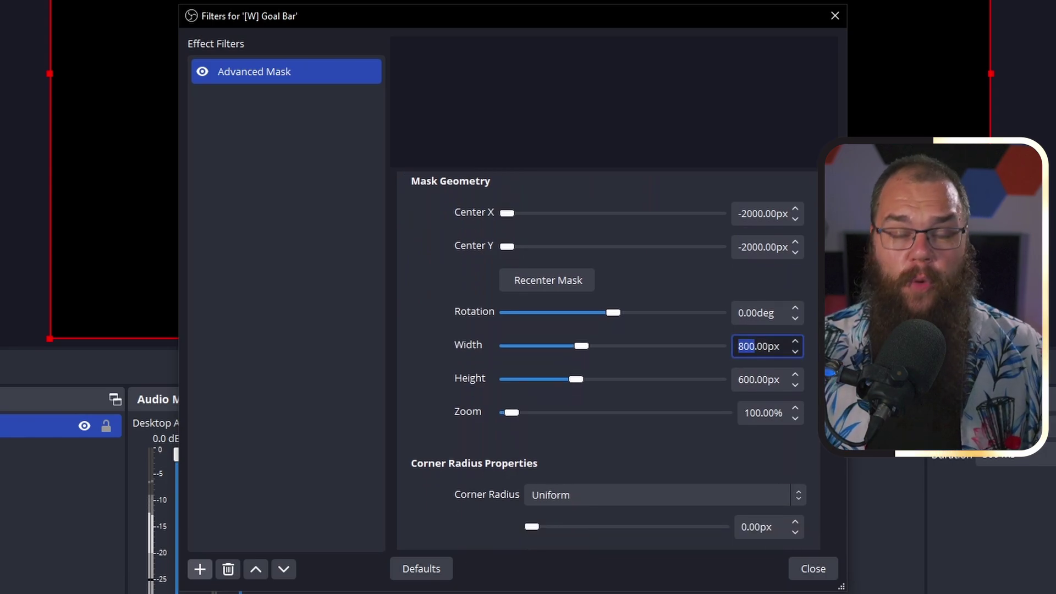
type("0")
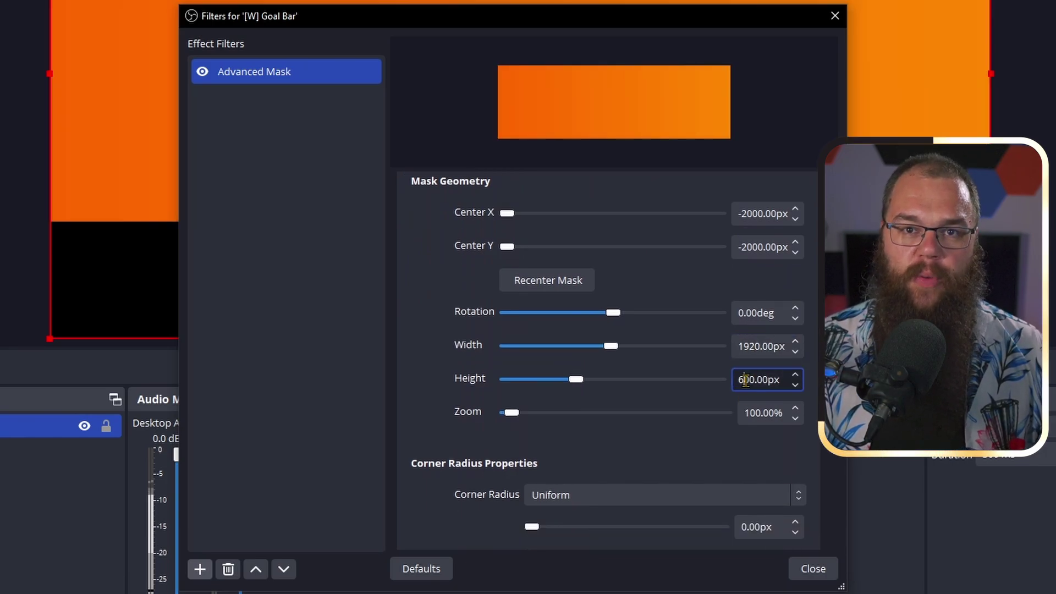
type("400")
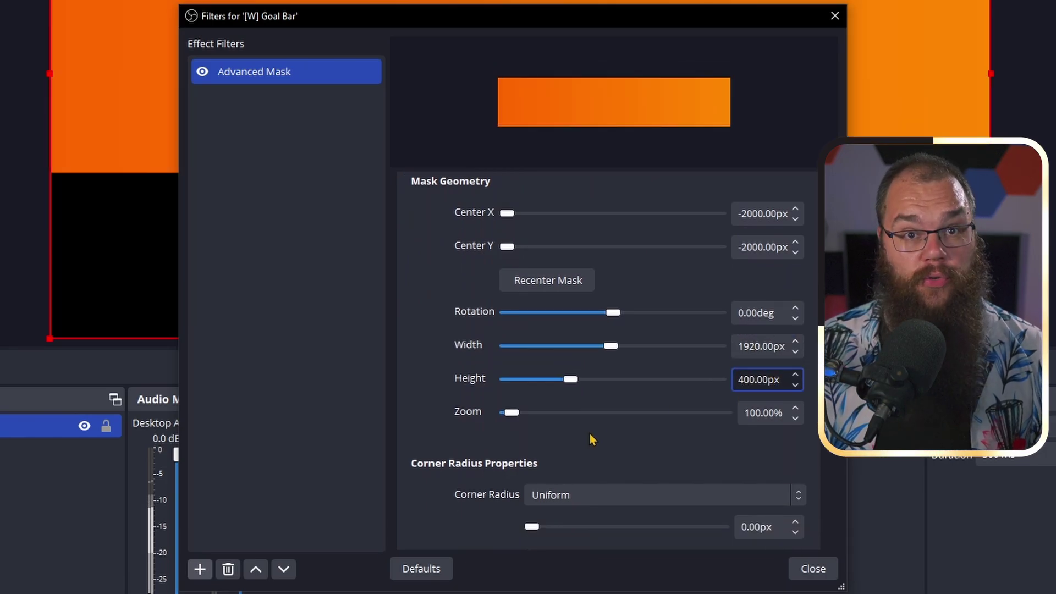
scroll(620, 434, "down", 3)
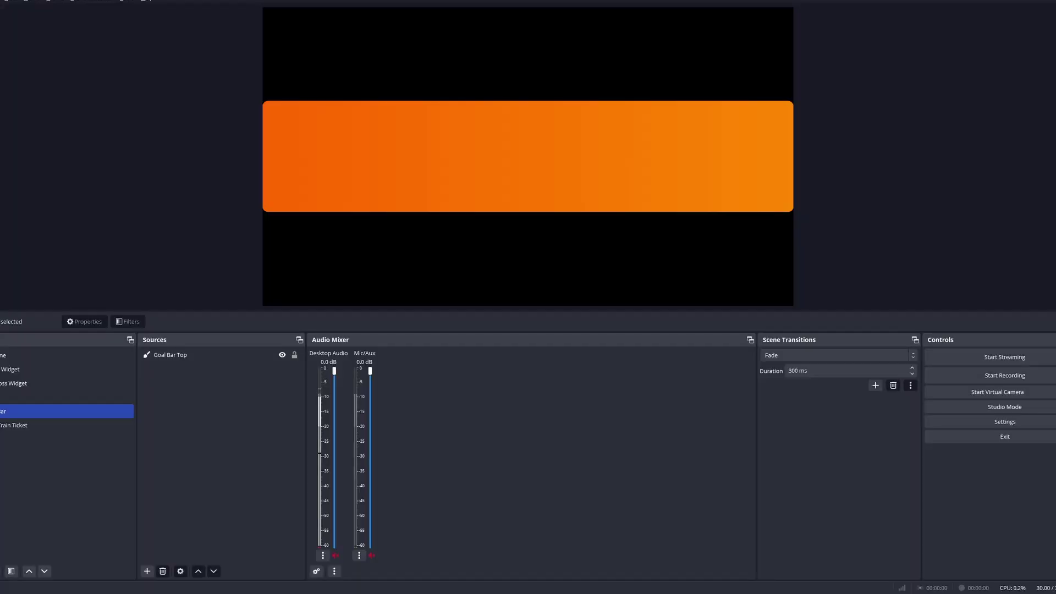
- Copy and paste Goal Bar Top as a duplicate, Goal Bar Top 2, and start renaming it
right_click(187, 354)
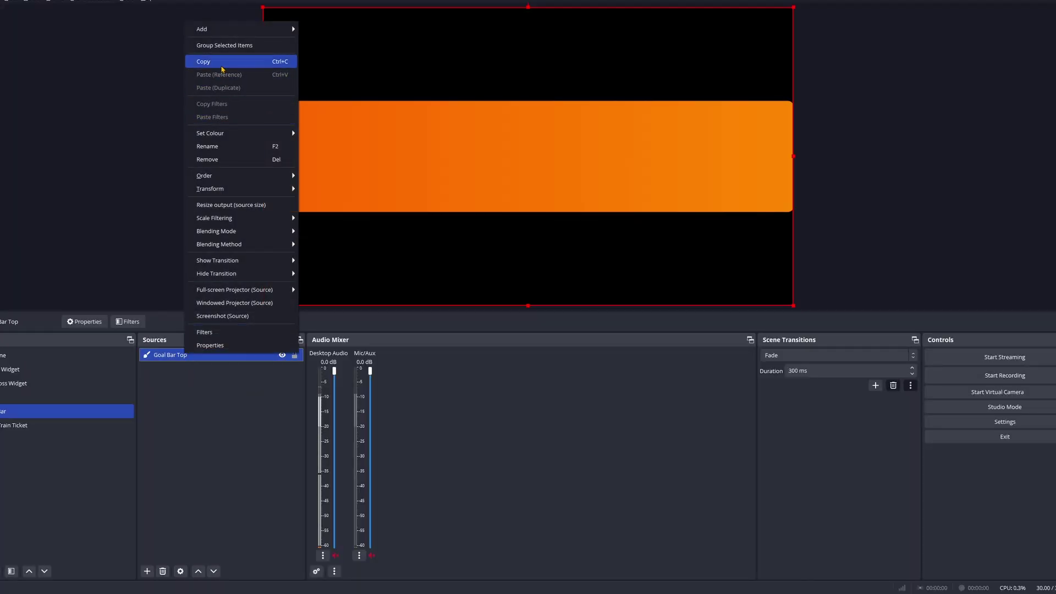
left_click(223, 68)
right_click(187, 355)
left_click(242, 88)
right_click(207, 356)
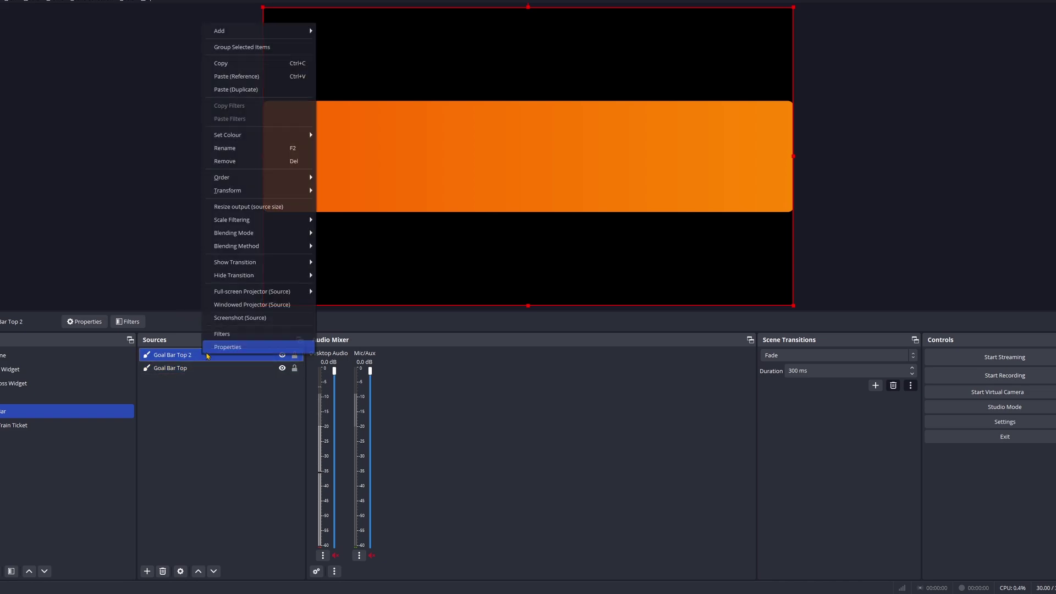
left_click(231, 148)
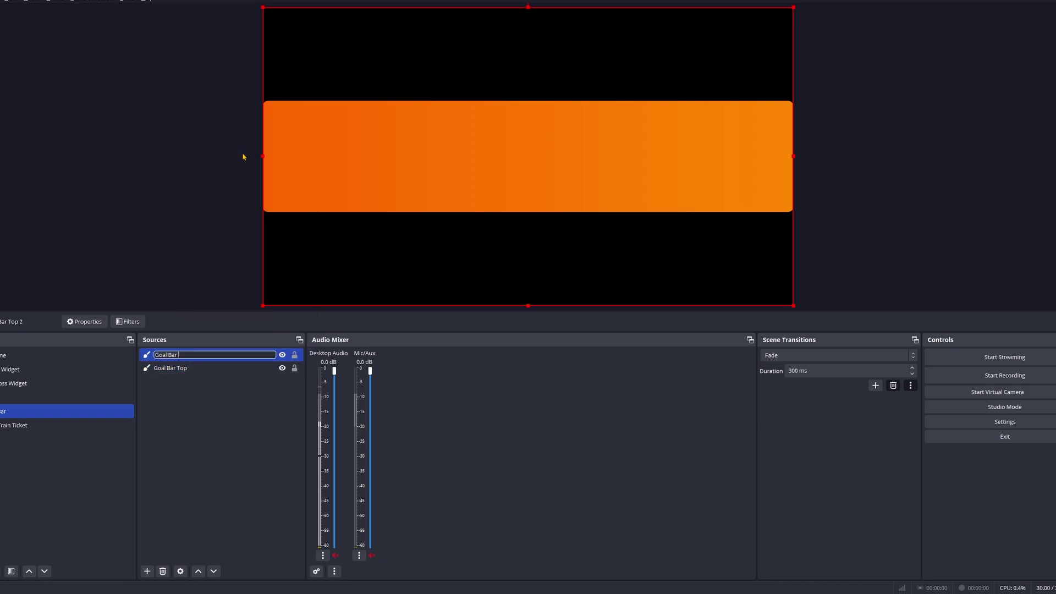
- Add a Colour Correction filter to Goal Bar Background
right_click(193, 365)
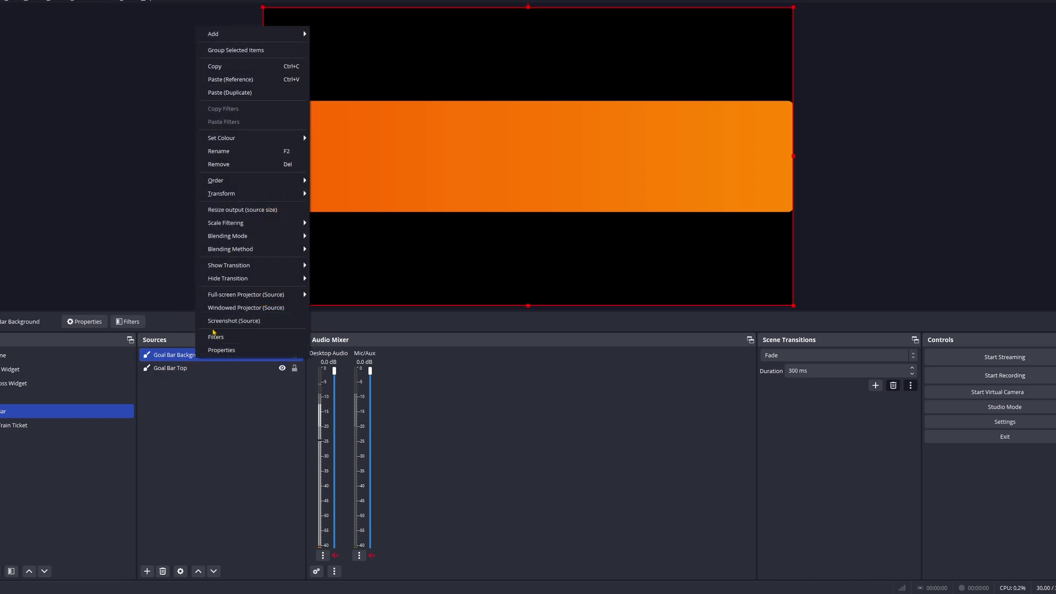
left_click(220, 337)
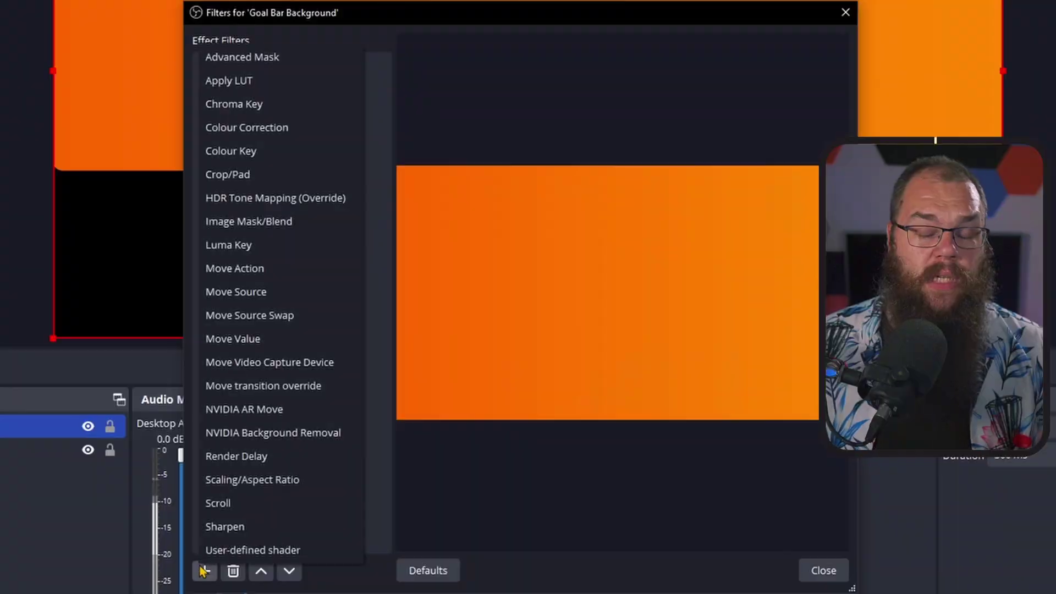
left_click(272, 127)
left_click(482, 330)
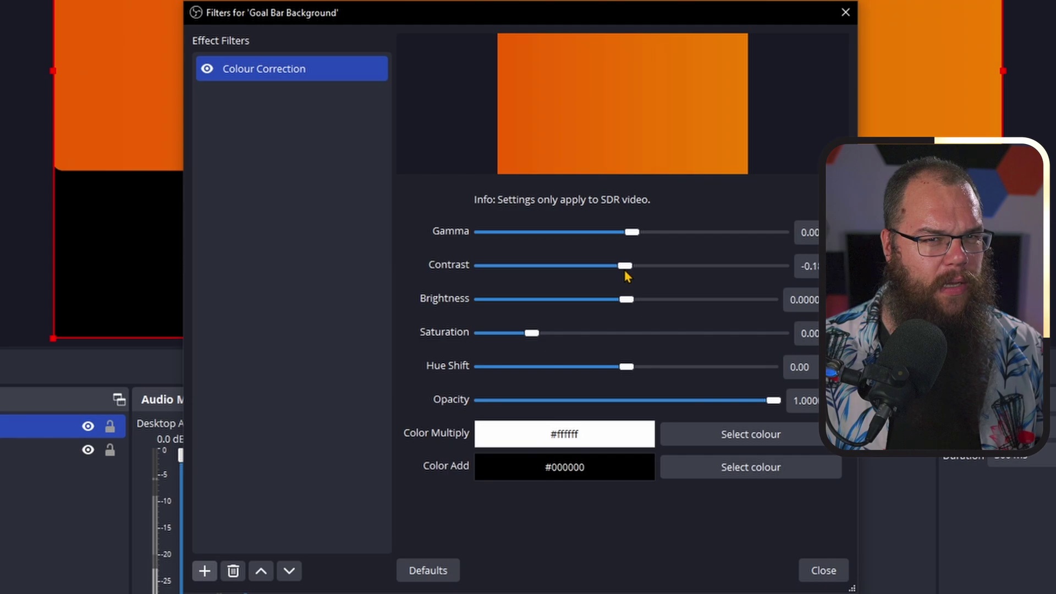
- Lower the filter's gamma and saturation to darken the bar, then layer it beneath Goal Bar Top
left_click_drag(632, 232, 577, 275)
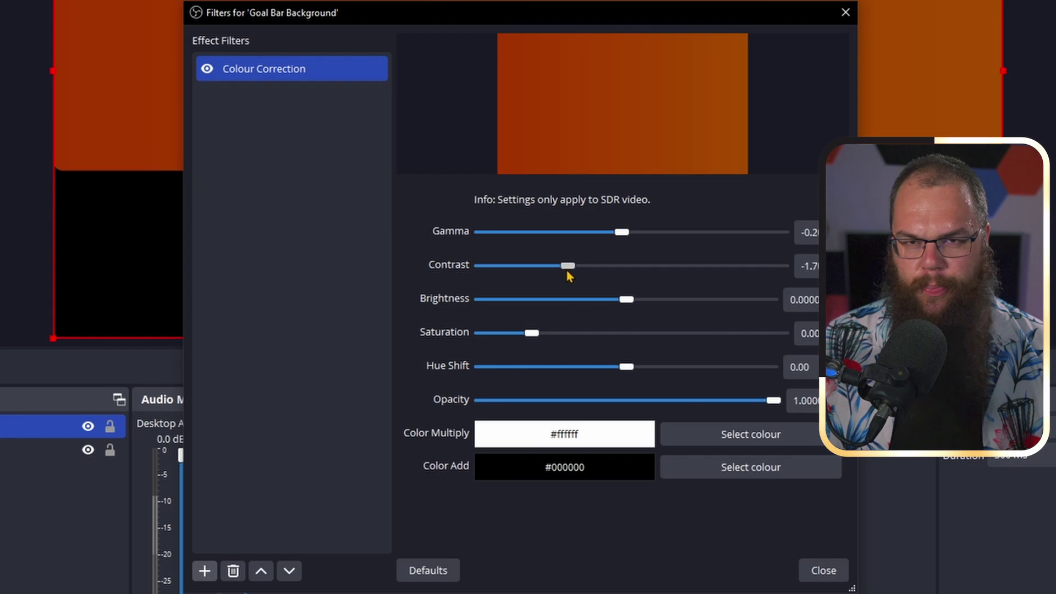
left_click_drag(535, 334, 528, 334)
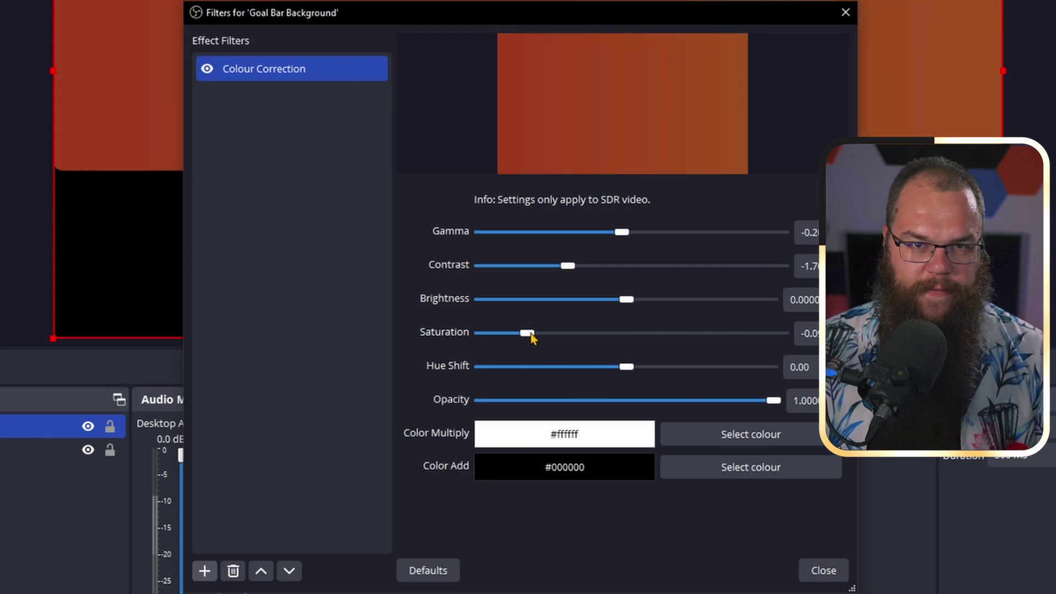
left_click(824, 570)
left_click_drag(536, 275, 544, 331)
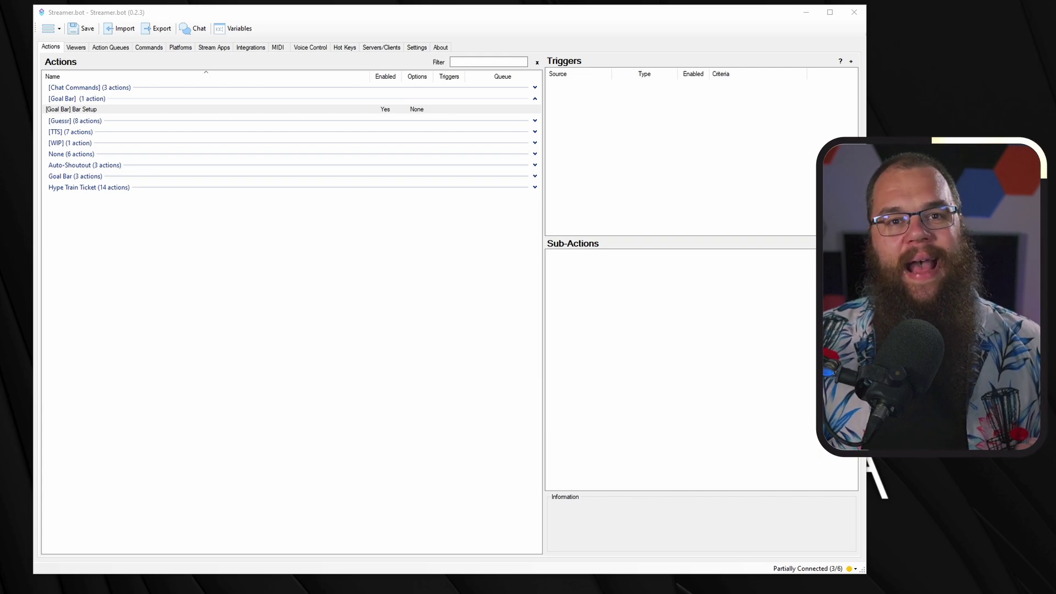
- Add a Set Argument sub-action goalType = Combo to Bar Setup, then start a second Set Argument
right_click(655, 300)
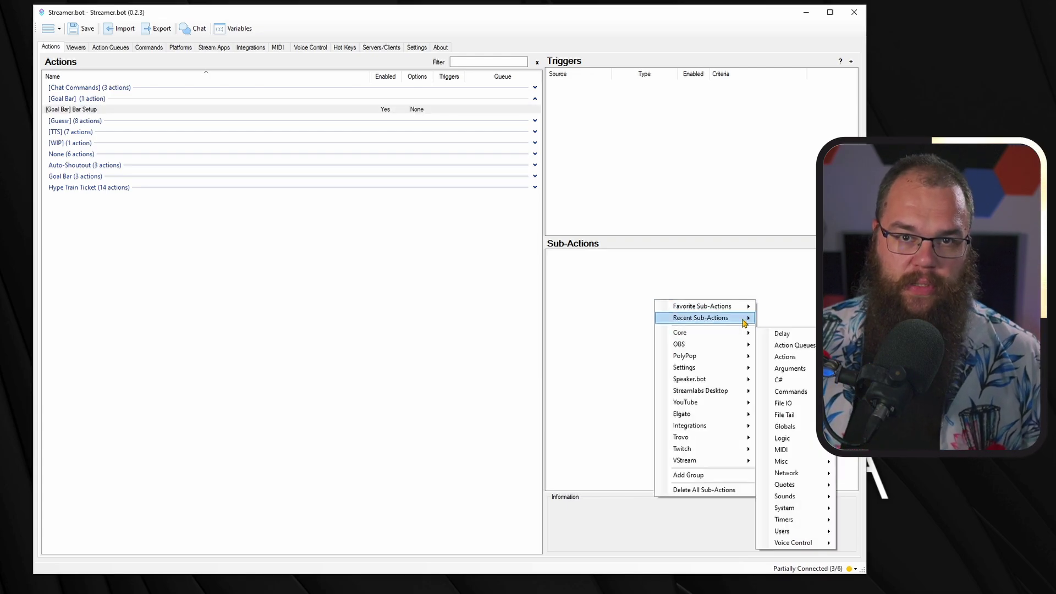
left_click(815, 368)
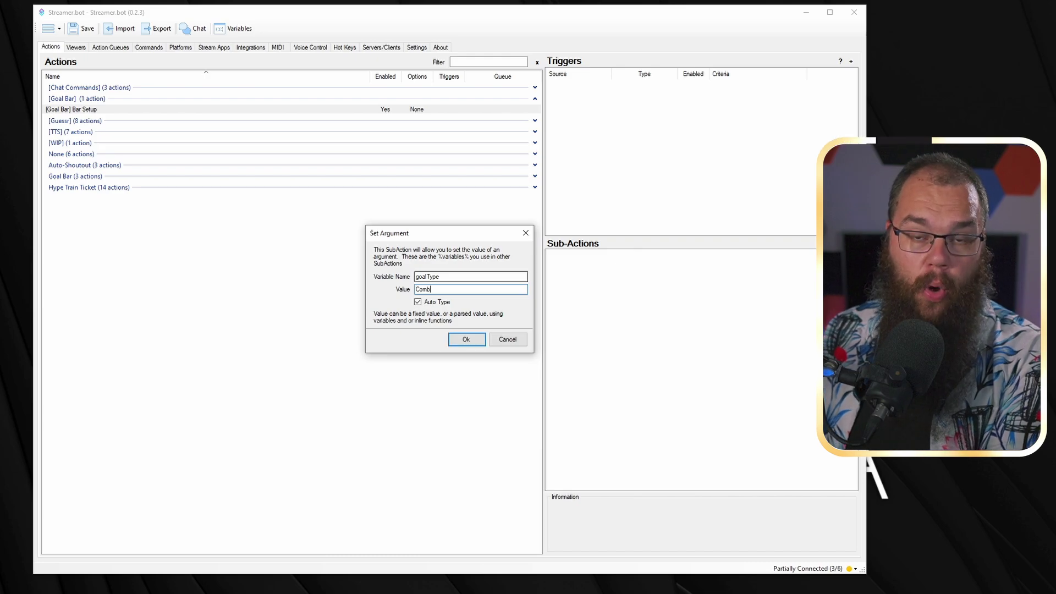
key("Return")
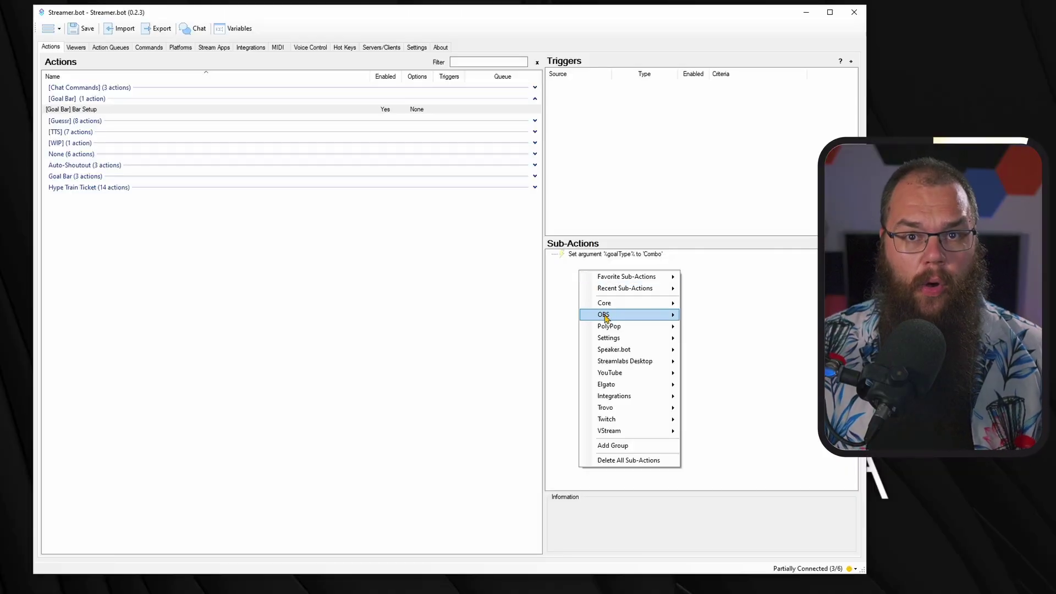
mouse_move(605, 303)
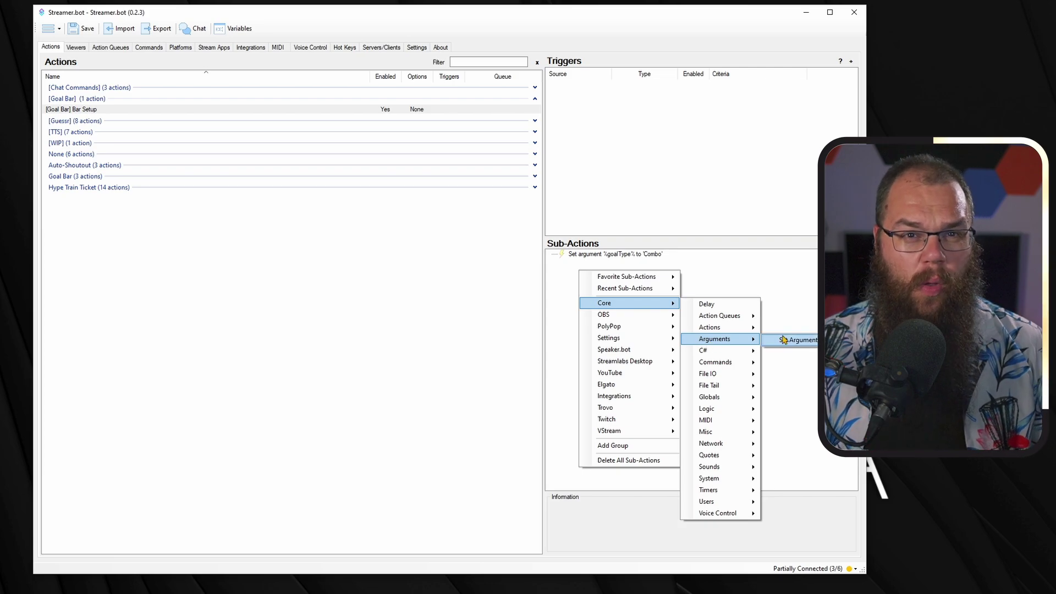
left_click(783, 339)
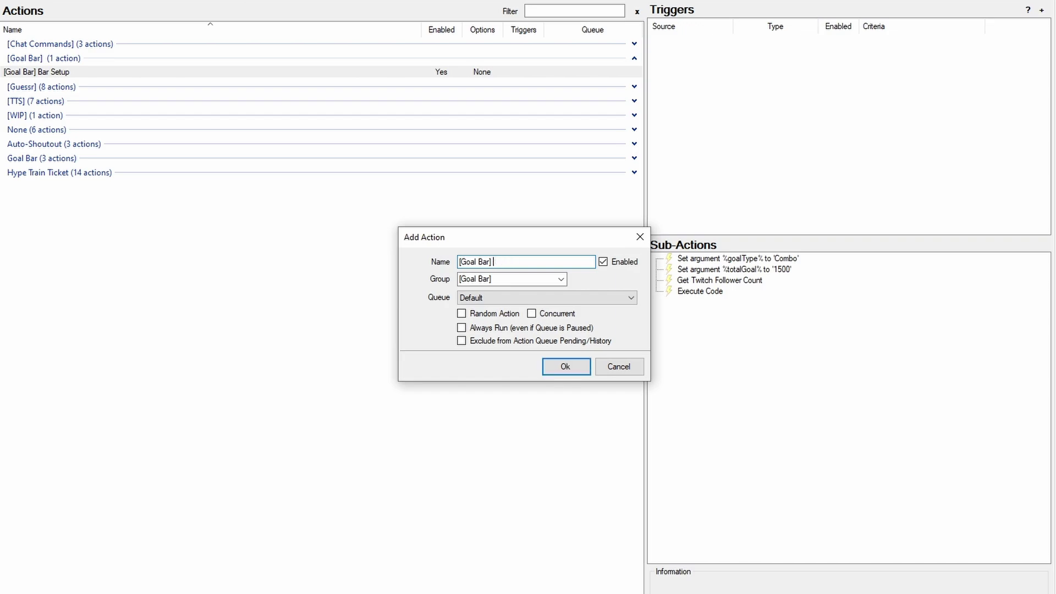
- Confirm creation of the '[Goal Bar] Bar Reset' action in the [Goal Bar] group
key("Return")
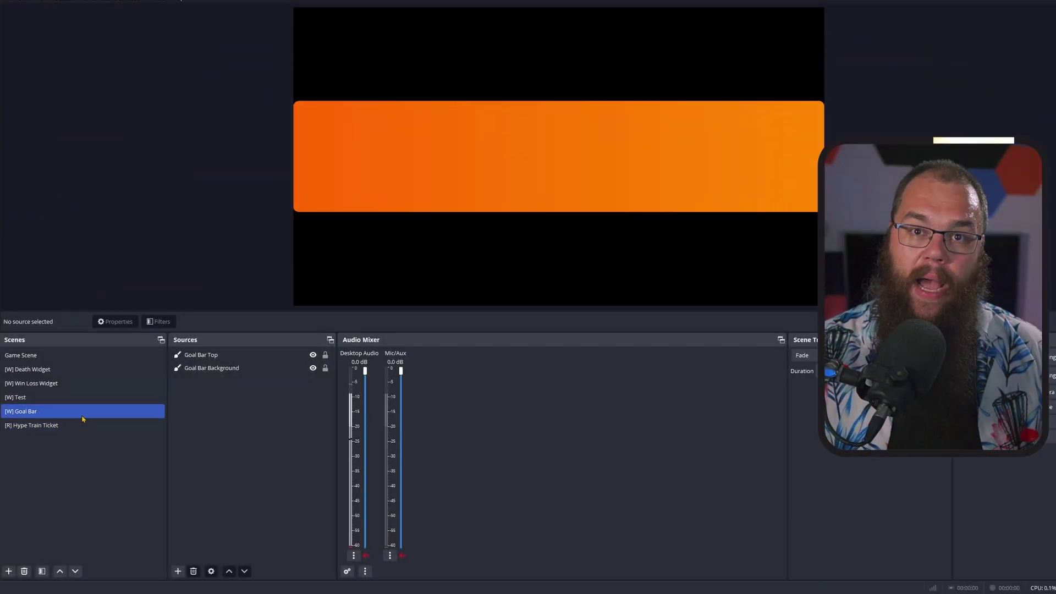
- Add a Move Source filter named [Move] Goal Bar Reset to [W] Goal Bar, targeting Goal Bar Top
right_click(83, 419)
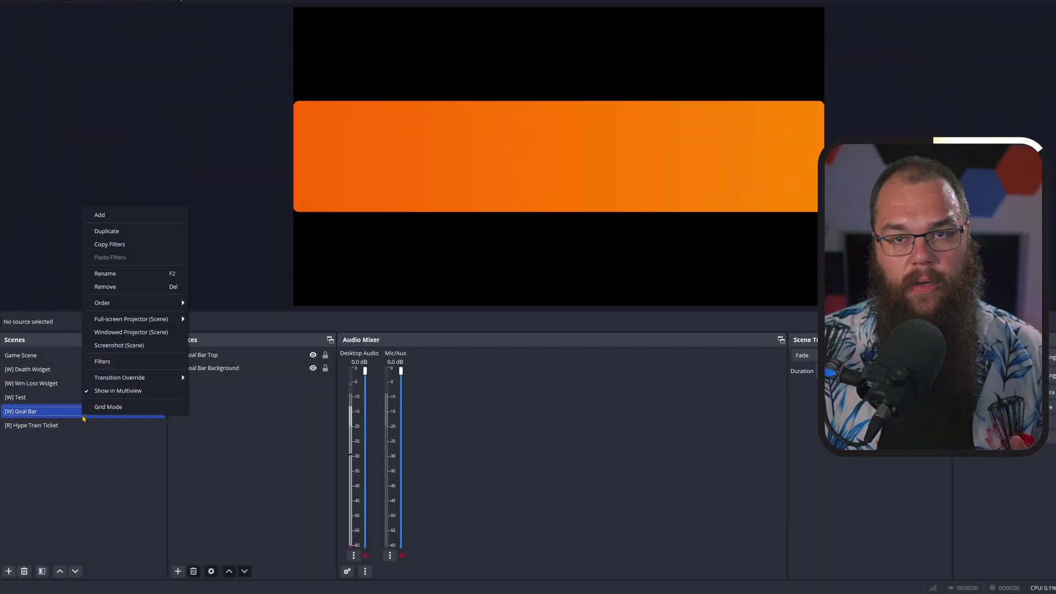
left_click(104, 361)
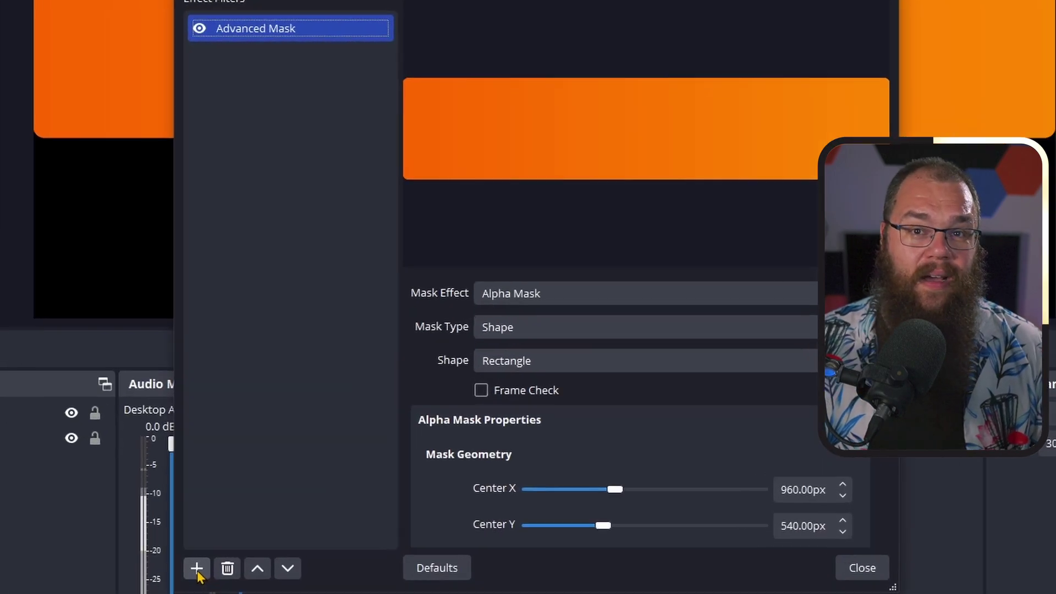
left_click(378, 436)
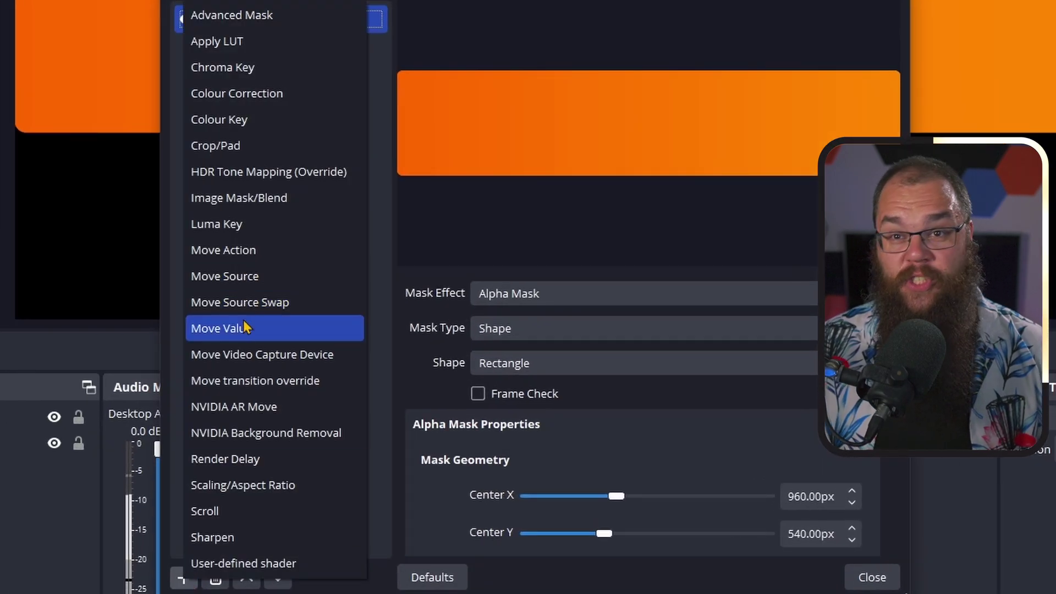
left_click(231, 277)
type("[Move] Goal Bar Res")
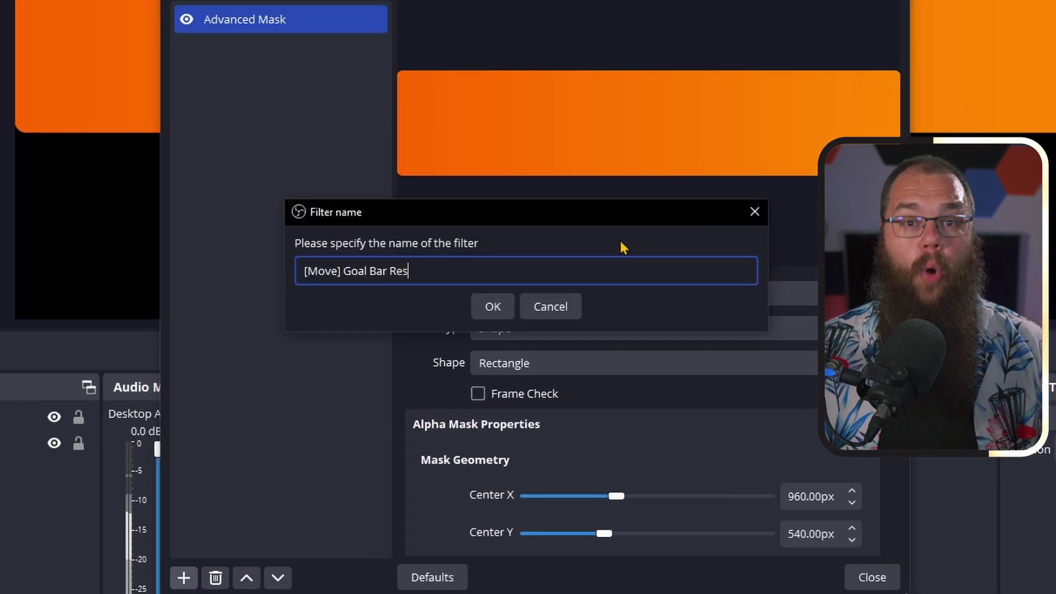
type("et")
key("Return")
left_click(633, 329)
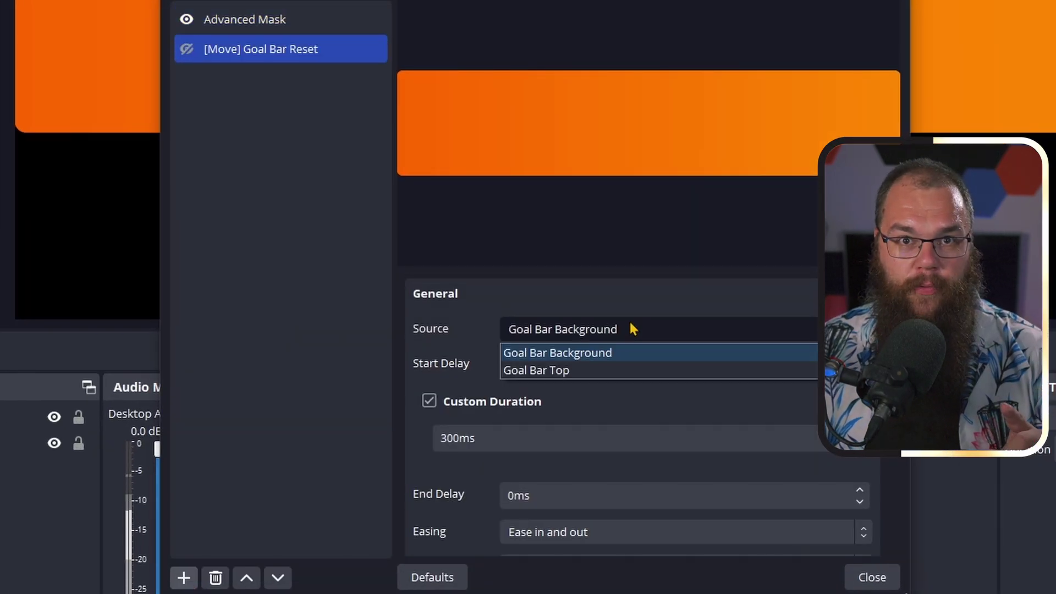
left_click(563, 370)
- Give the move filter a 1000ms duration and right crop 1920, test it, and close filters
left_click_drag(446, 438, 421, 434)
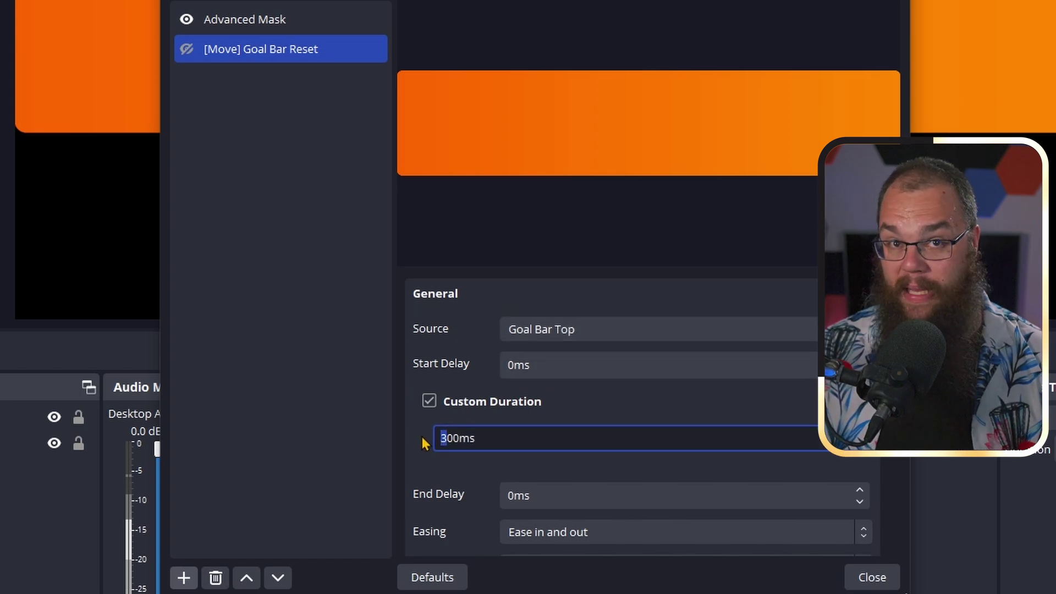
type("10")
scroll(423, 436, "down", 4)
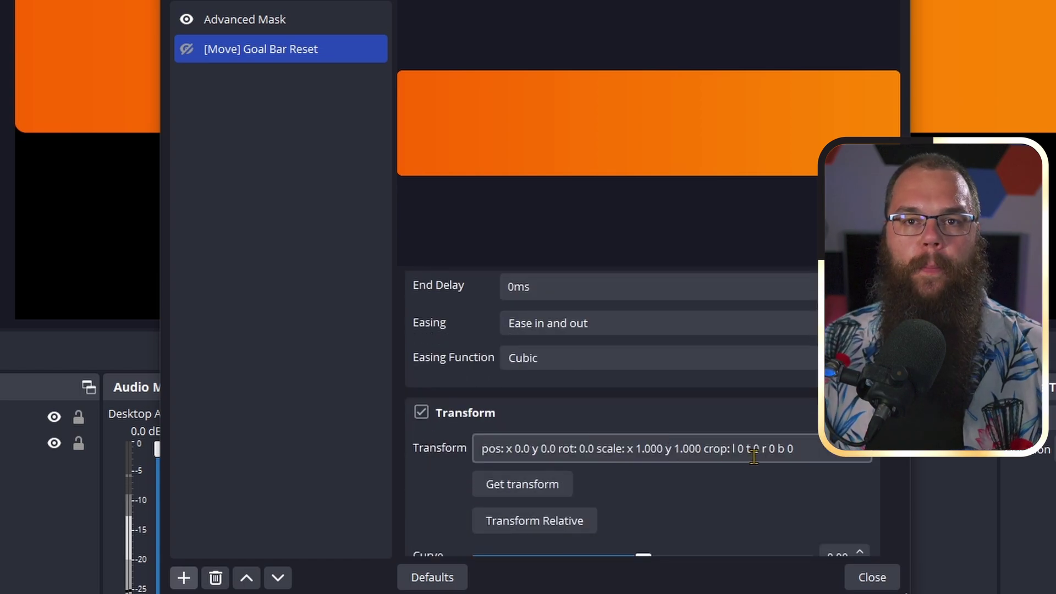
left_click(770, 450)
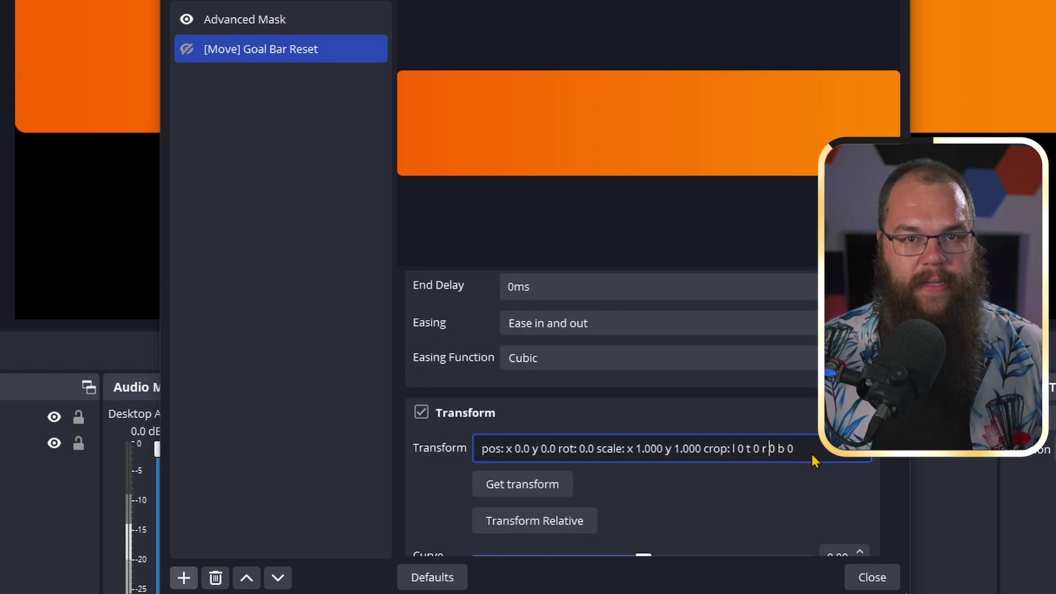
type("192")
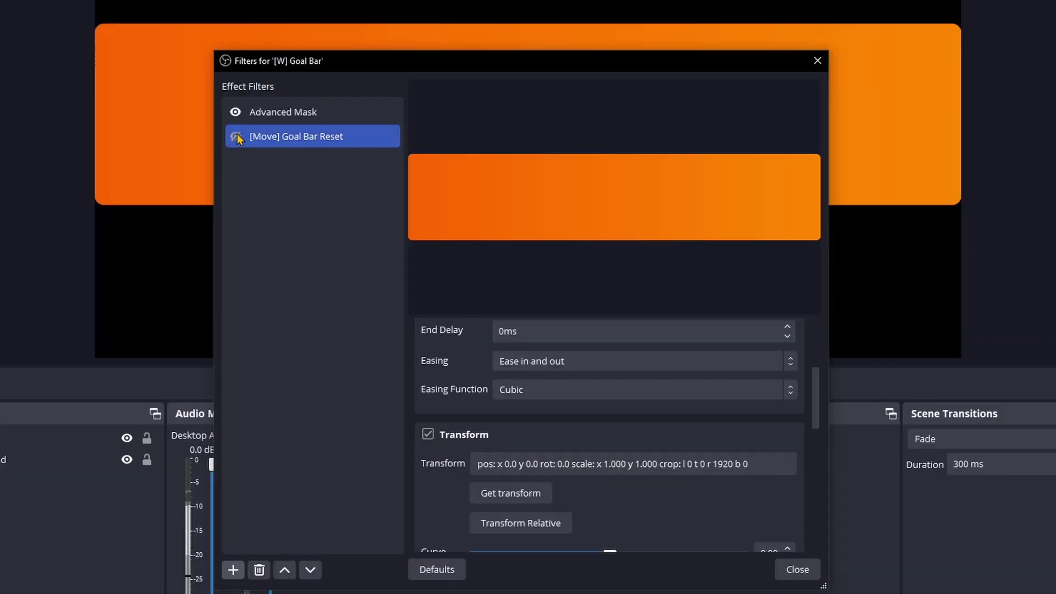
left_click(236, 136)
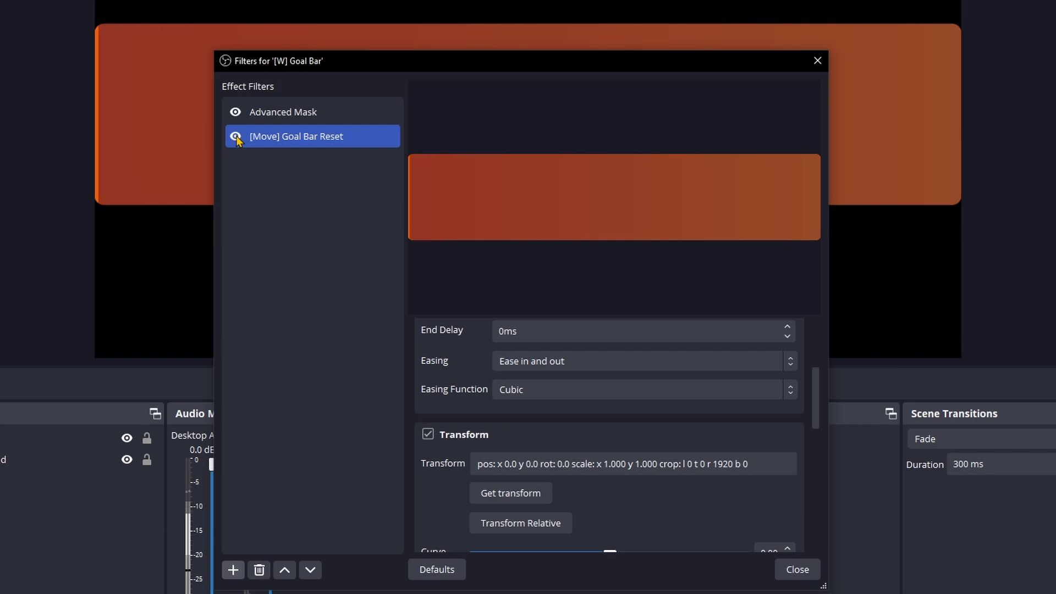
left_click(797, 570)
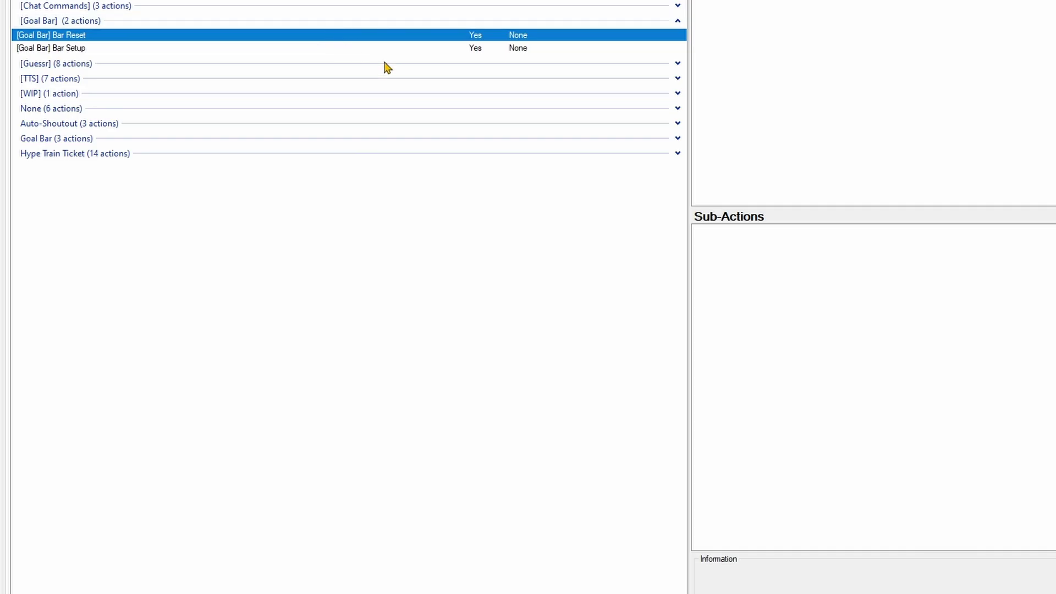
left_click(745, 261)
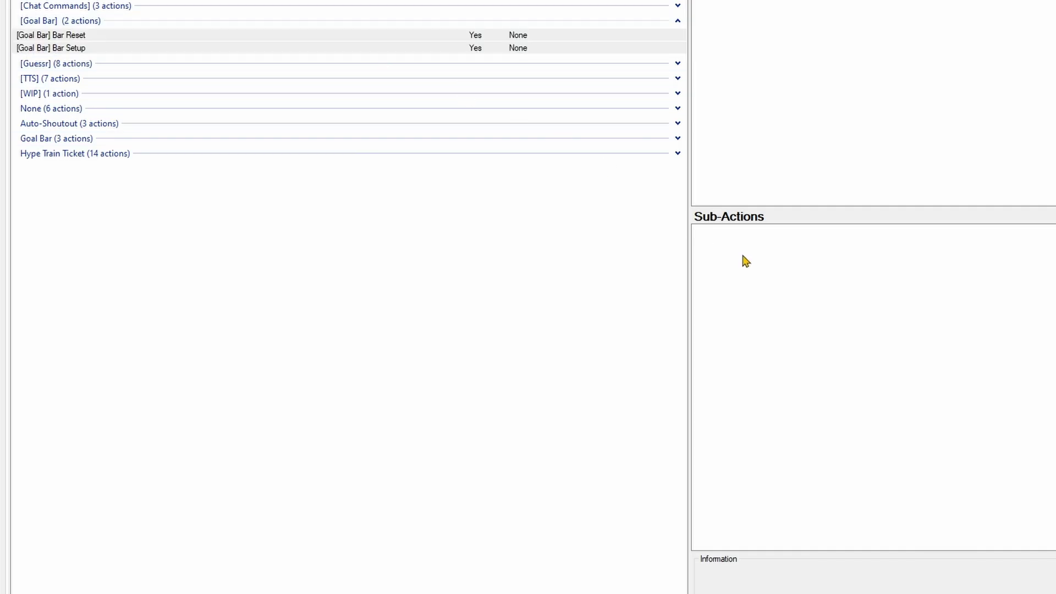
- Add a Set Scene Filter State sub-action to Bar Reset making [Move] Goal Bar Reset visible
right_click(749, 264)
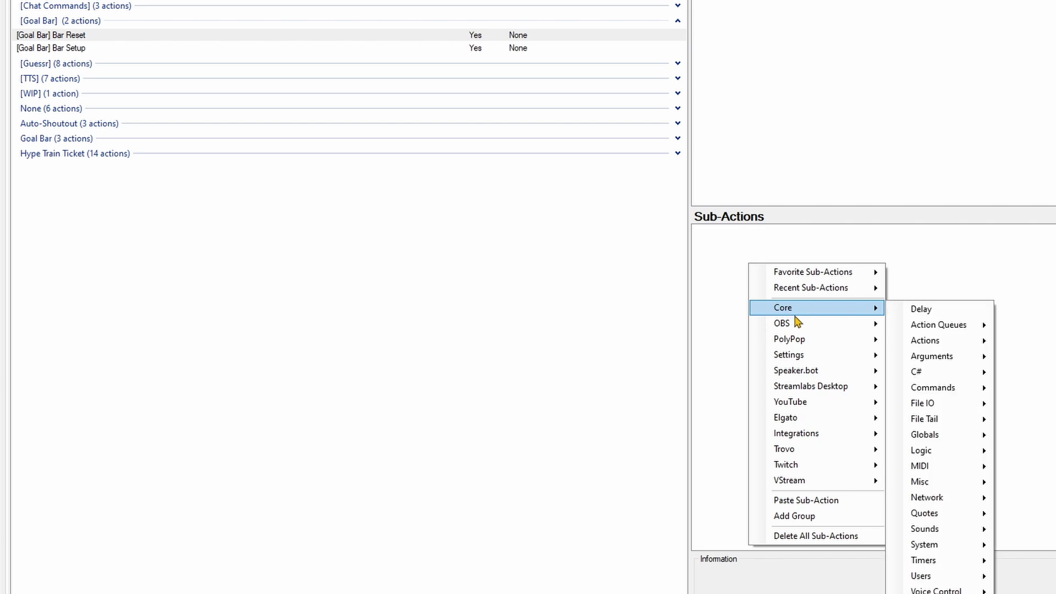
mouse_move(805, 326)
mouse_move(940, 481)
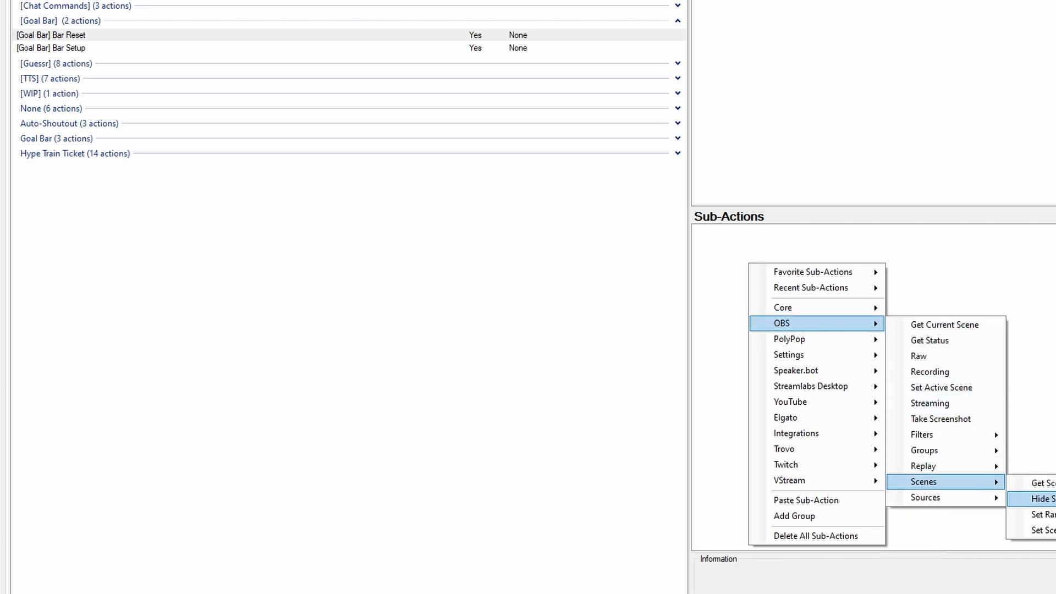
left_click(1041, 530)
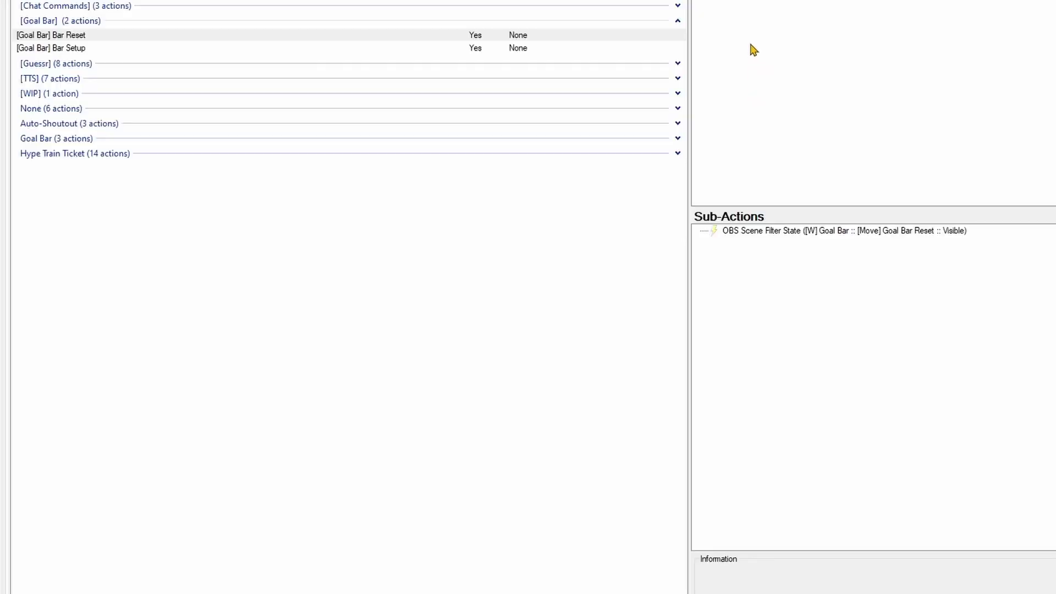
- Select the Bar Reset action and bring up its trigger options for OBS triggers
left_click(558, 37)
right_click(743, 32)
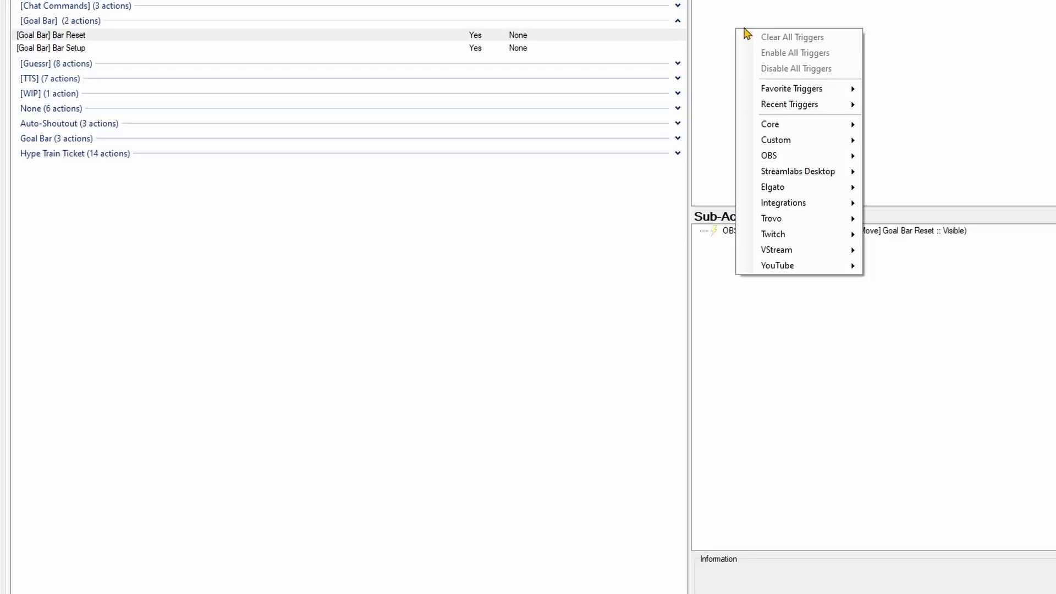
mouse_move(795, 157)
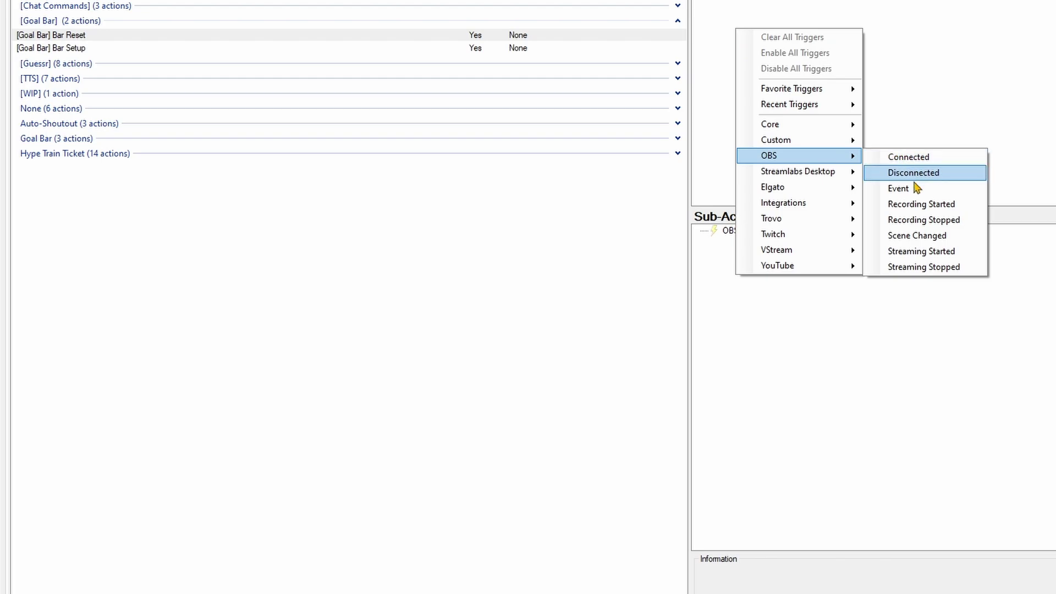